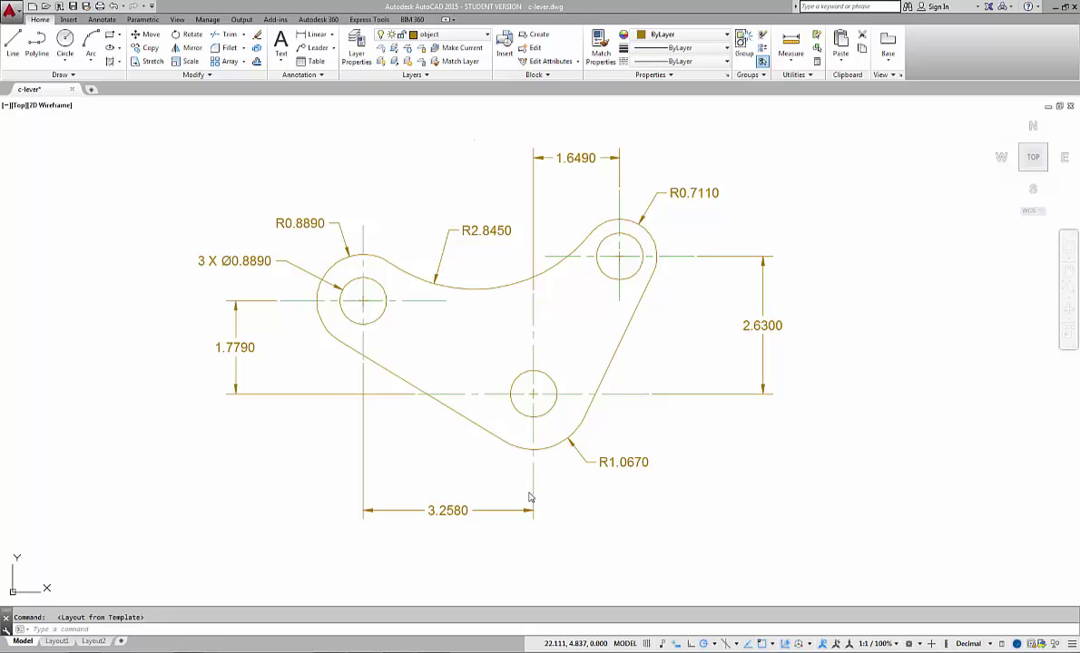
Step: Switch to the Layout1 sheet showing the dimensioned C-lever in its viewport
mouse_move(60, 644)
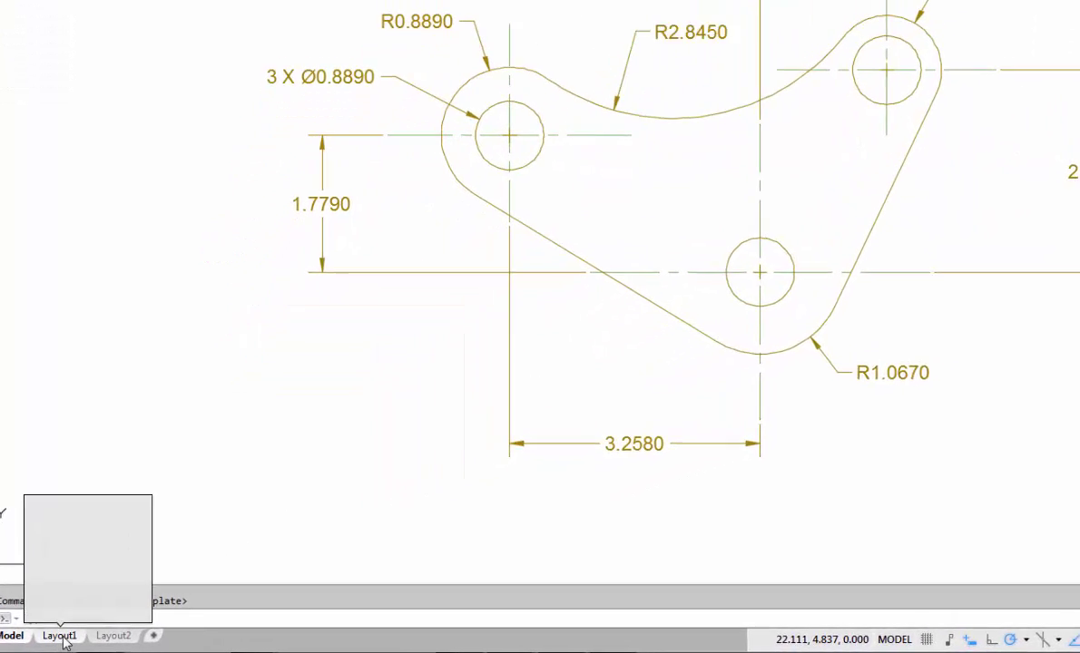
click(65, 640)
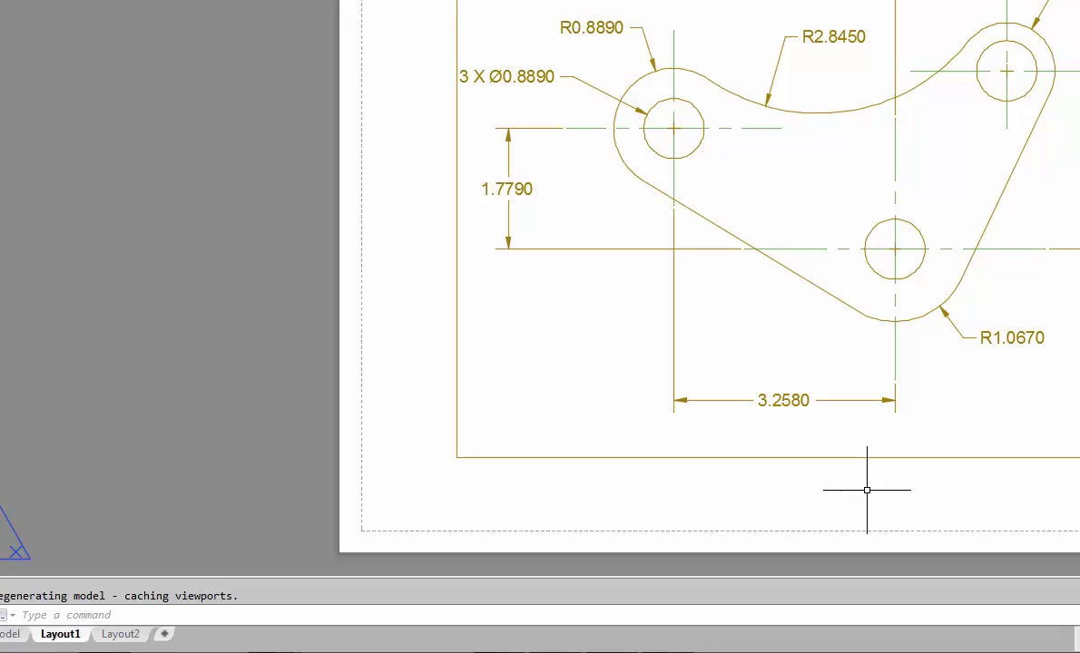
Step: Start a new layout from a drawing template file using the Layout1 tab's menu
right_click(61, 635)
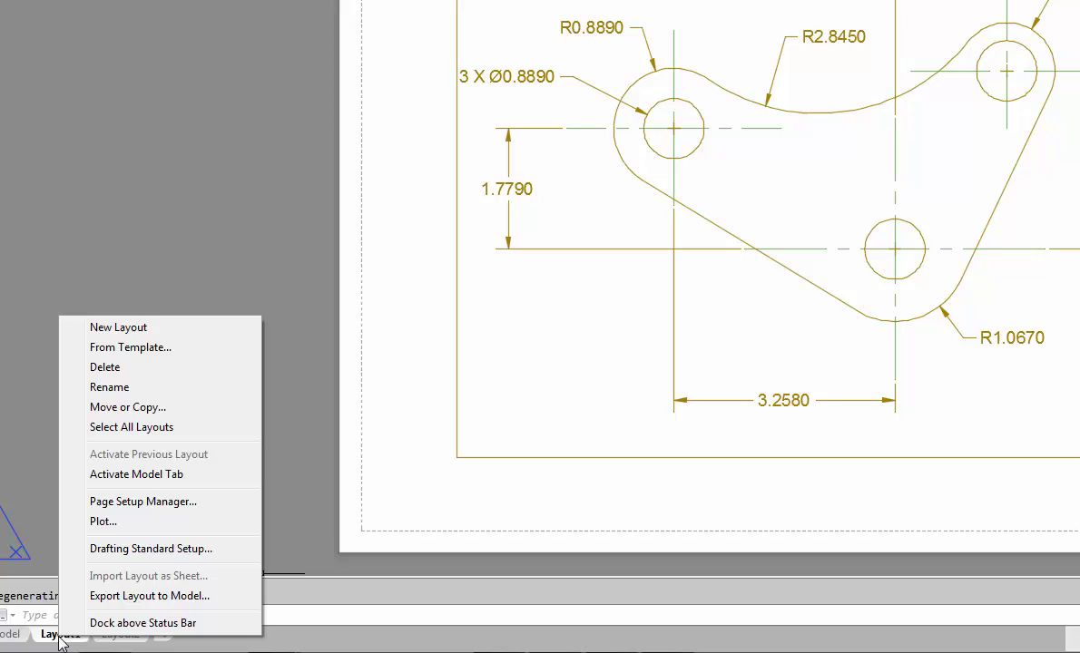
click(145, 352)
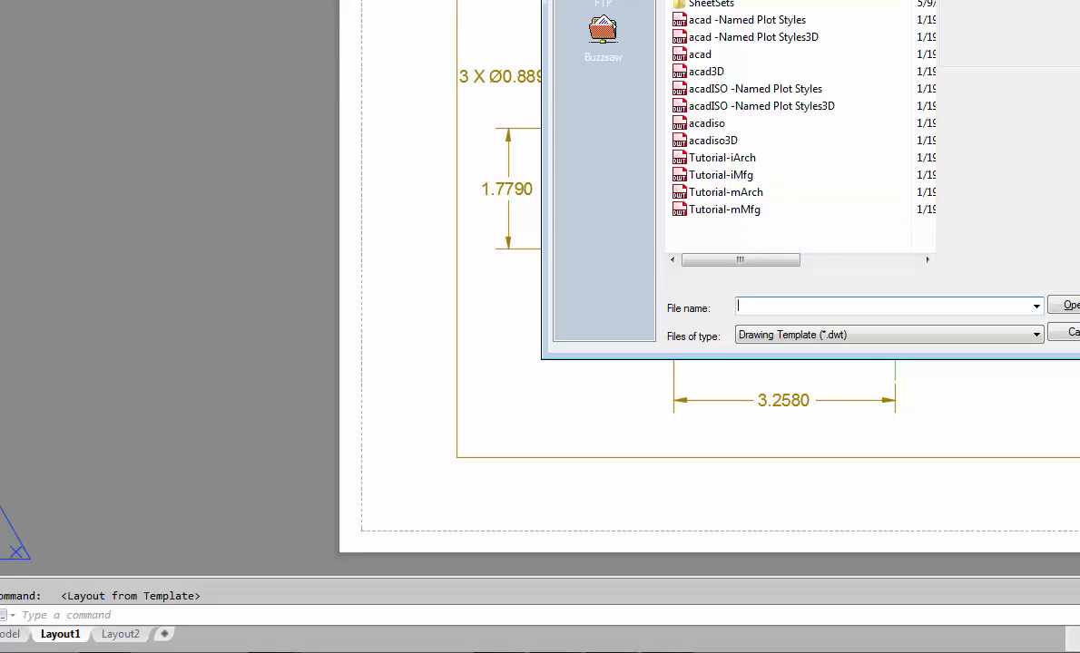
Step: Copy the MET 1371 Titleblock Template 2015 file from the AutoCAD 2015 documents folder in Explorer
mouse_move(274, 652)
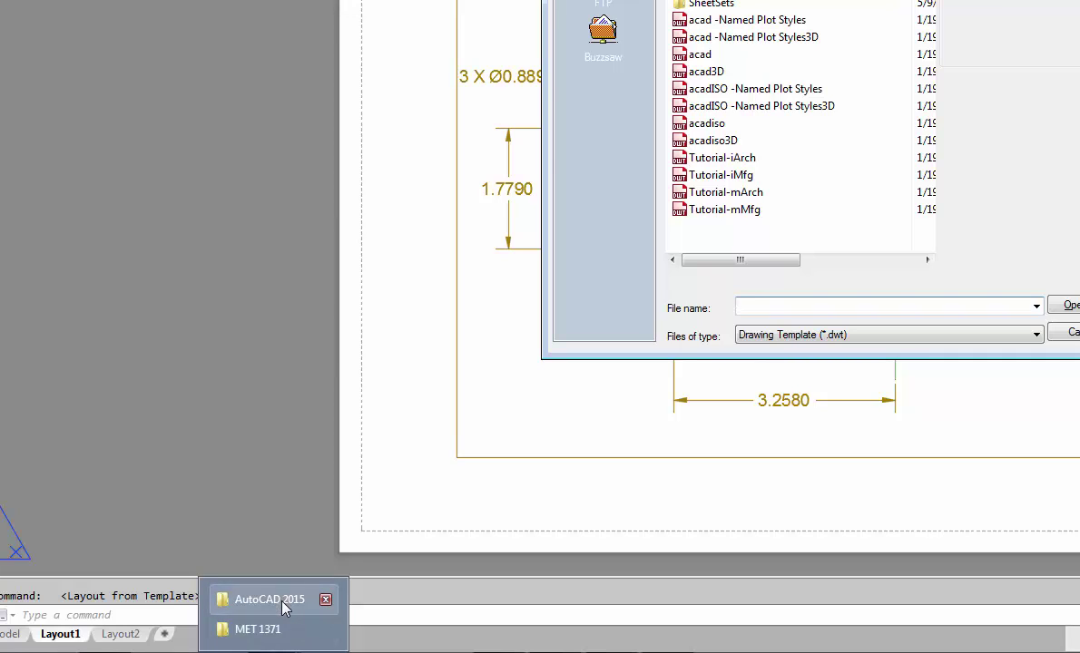
click(284, 607)
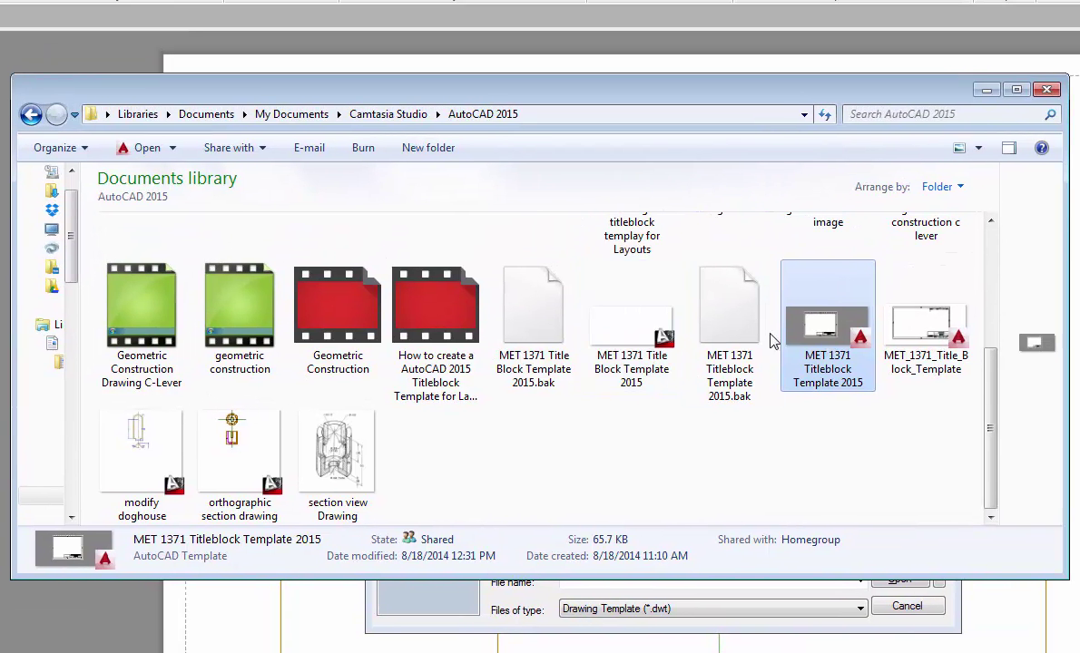
click(722, 205)
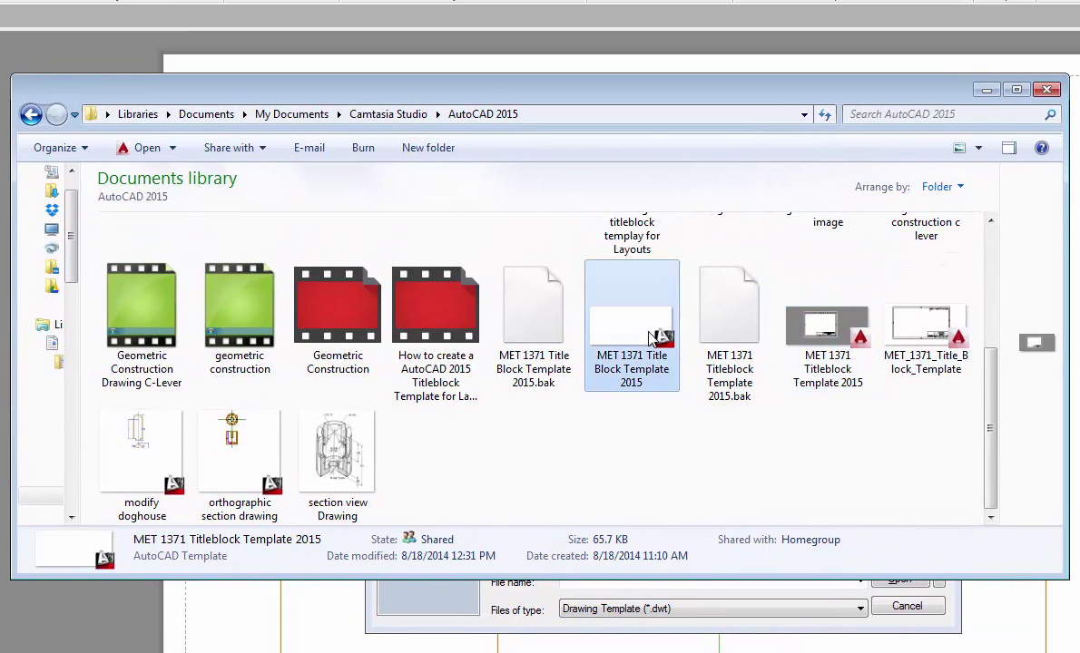
click(821, 363)
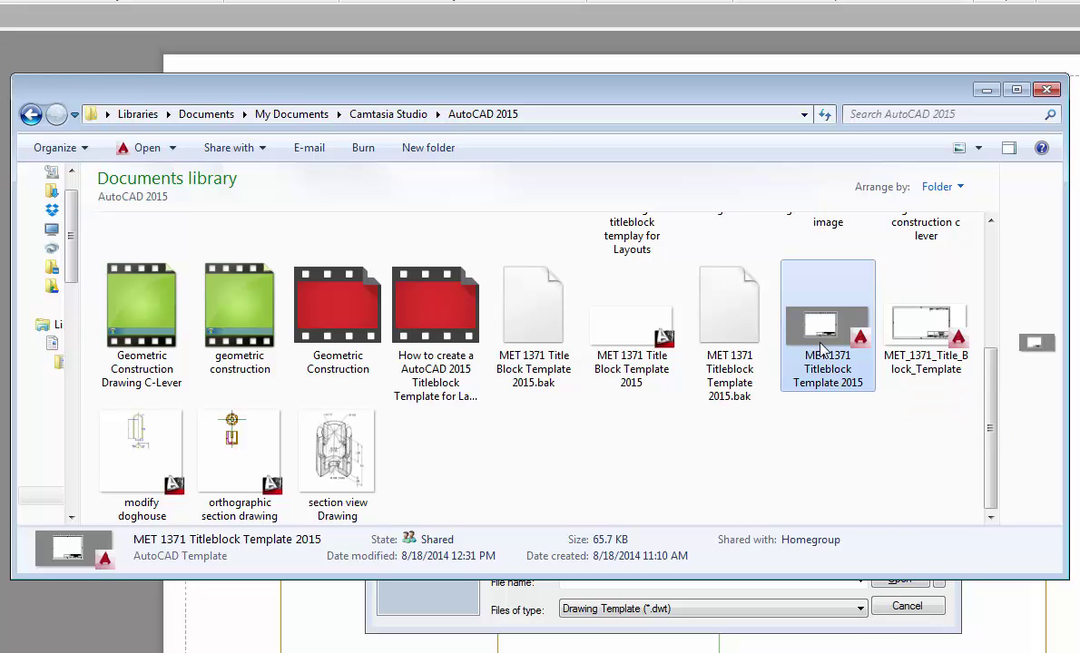
right_click(821, 346)
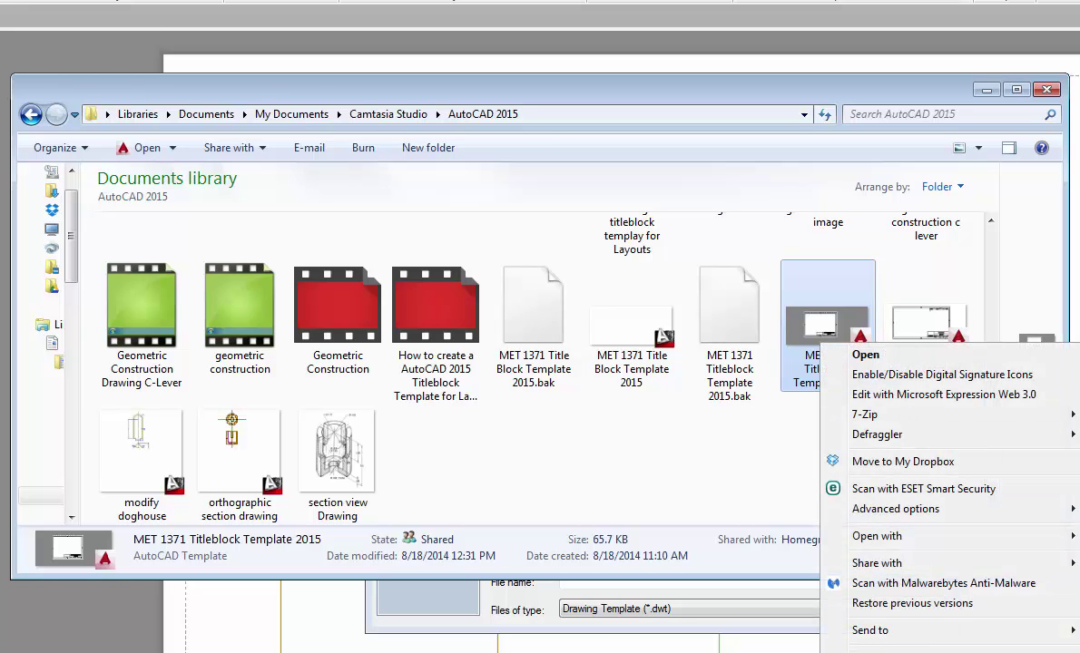
key(Escape)
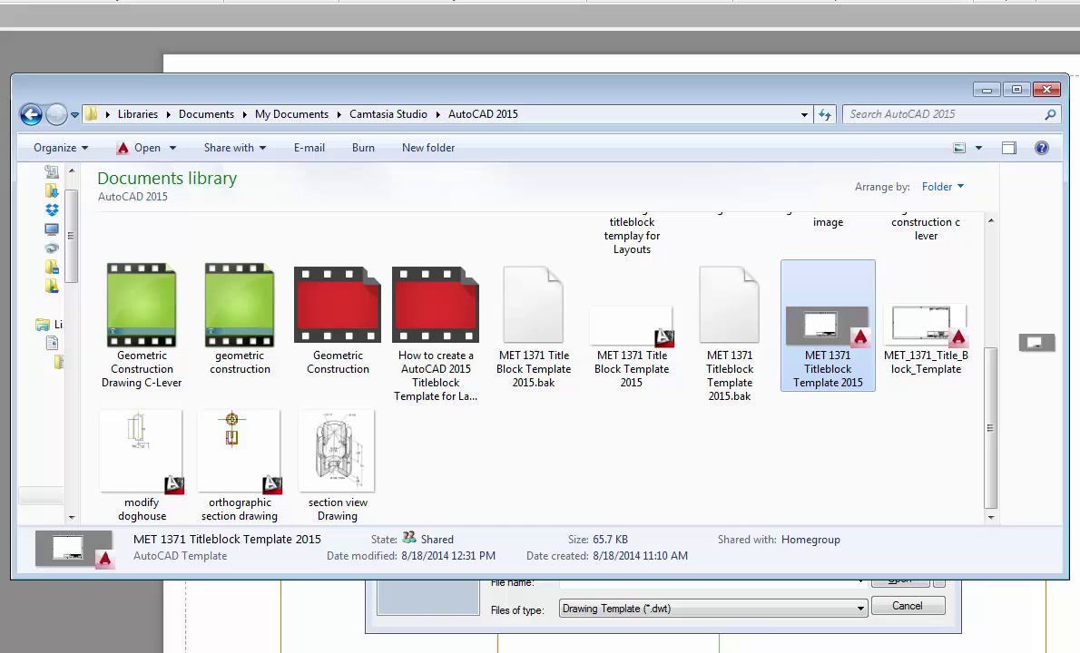
Step: Paste the copied MET 1371 titleblock template into the template chooser's folder
click(426, 626)
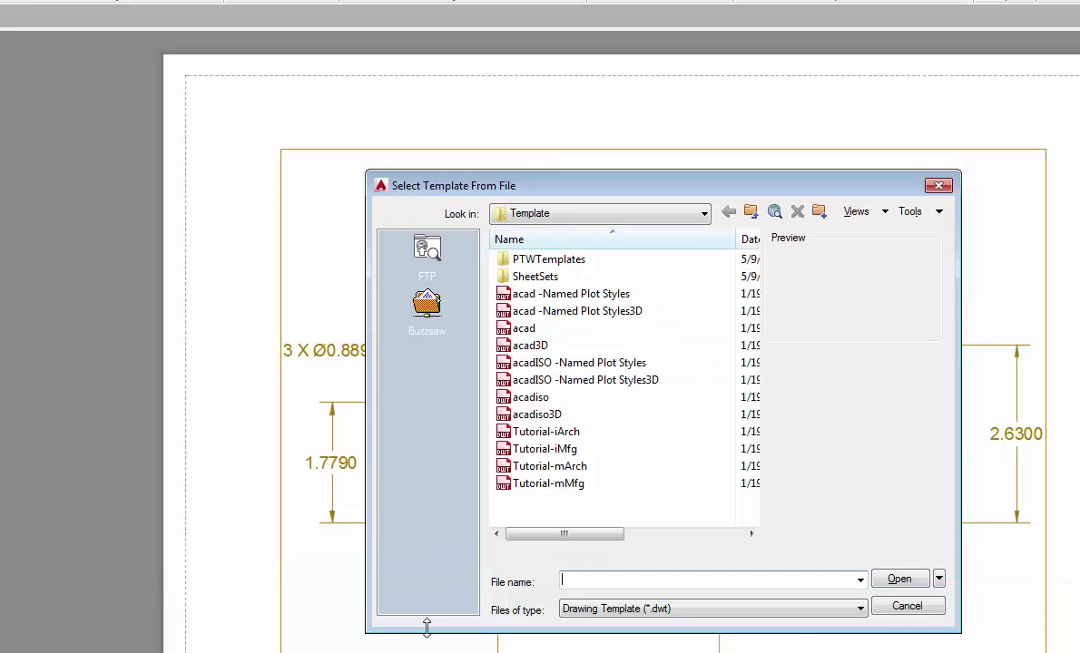
right_click(534, 505)
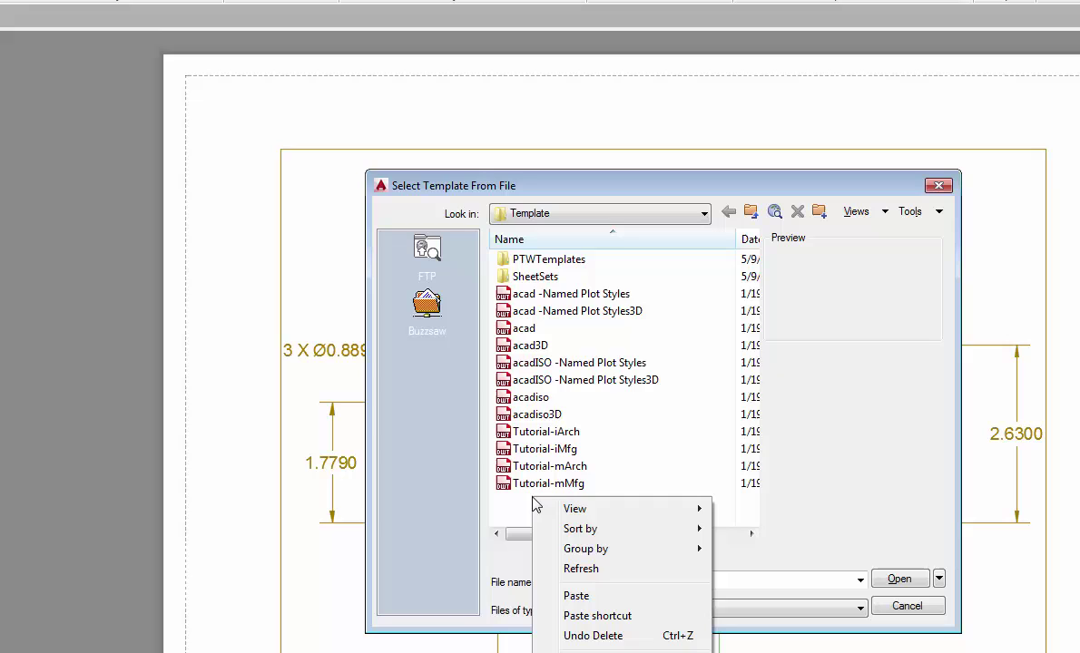
click(619, 596)
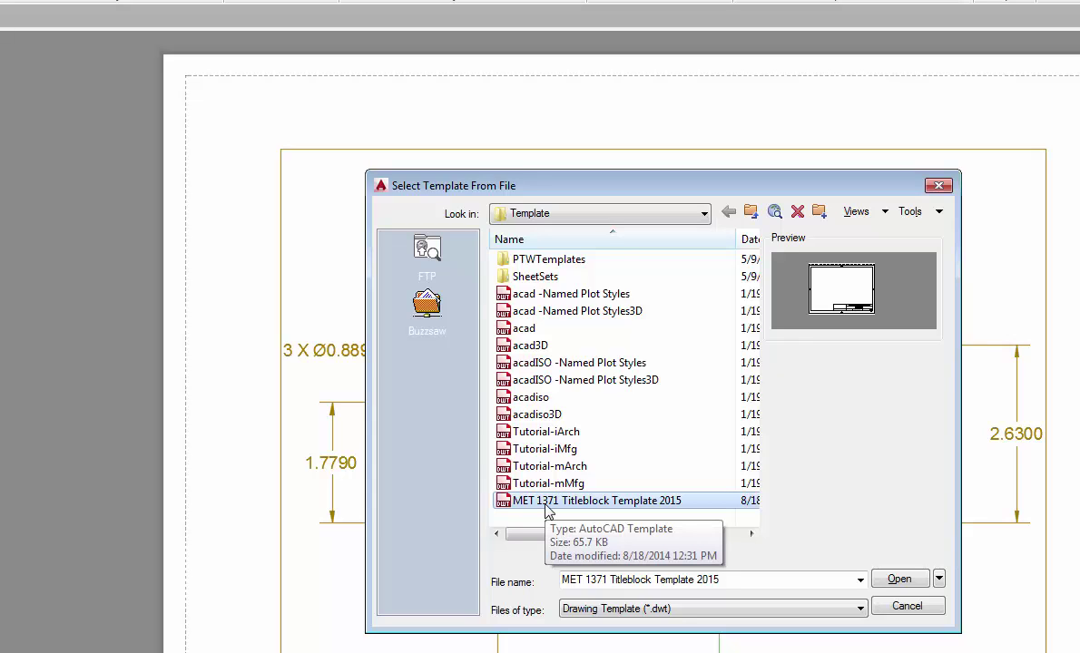
Step: Insert the ANSI A Title Block layout from the MET 1371 template
click(899, 580)
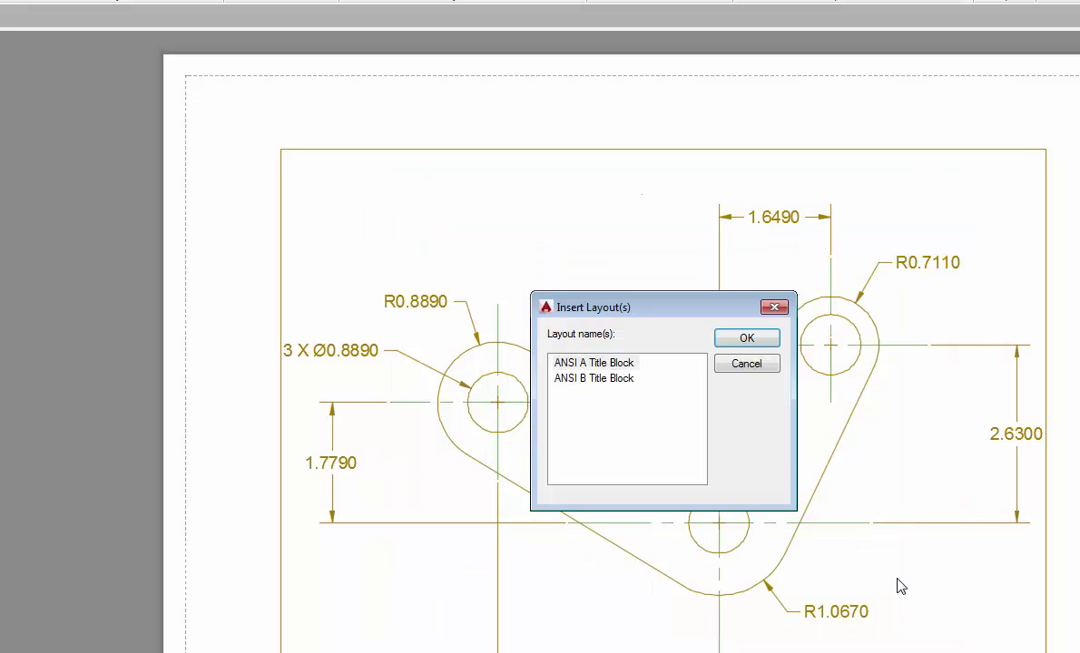
click(610, 367)
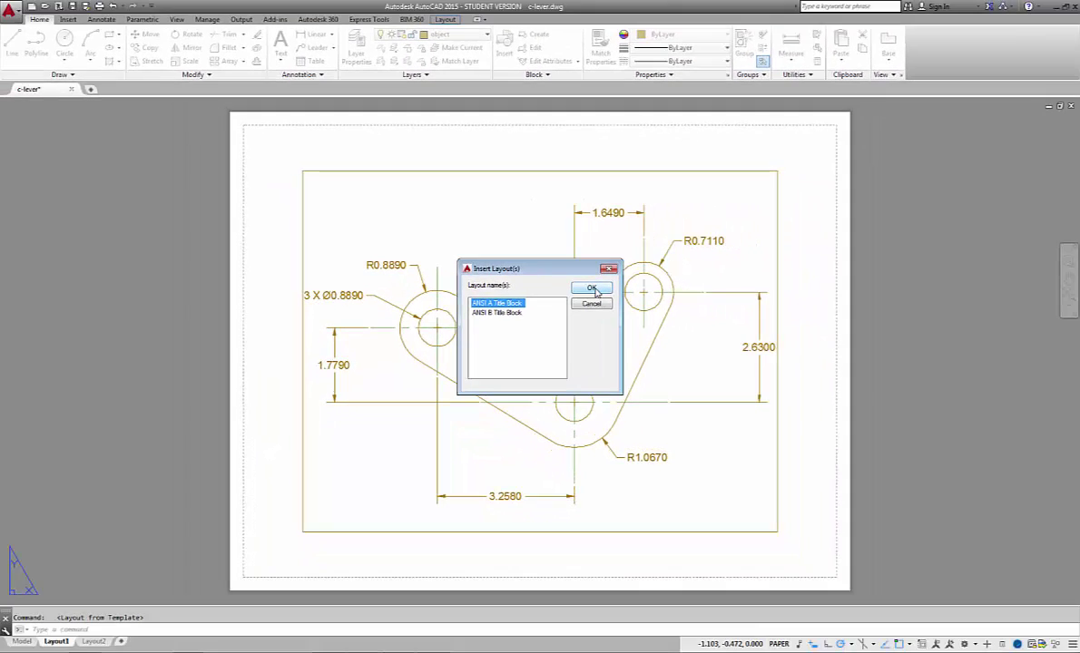
click(749, 341)
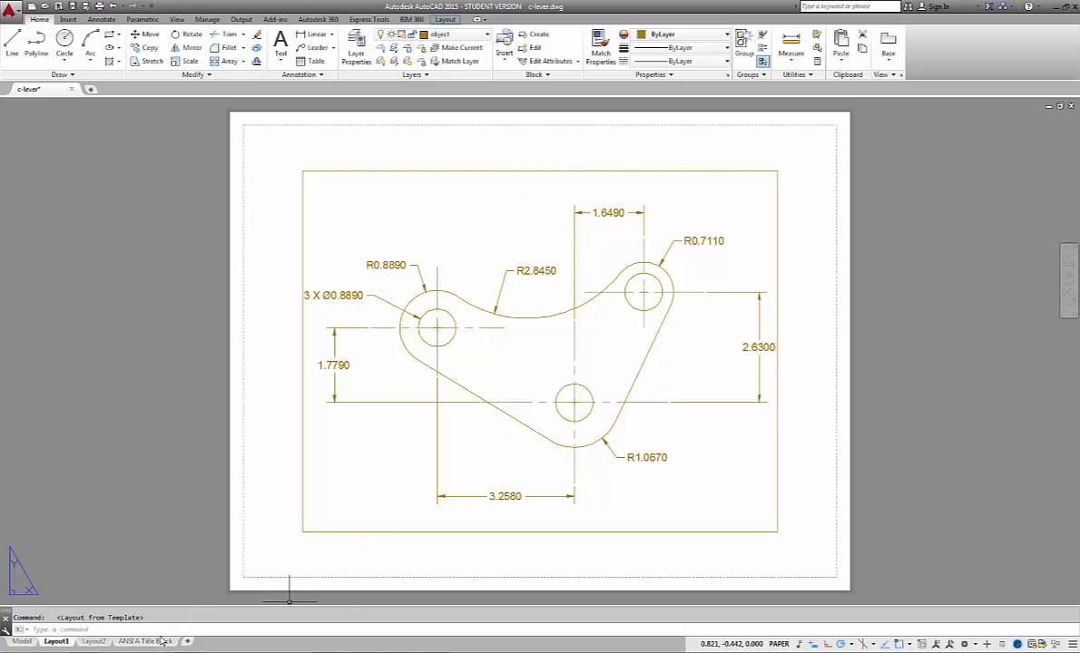
Step: Show the new ANSI A Title Block layout with its empty bordered sheet
mouse_move(161, 641)
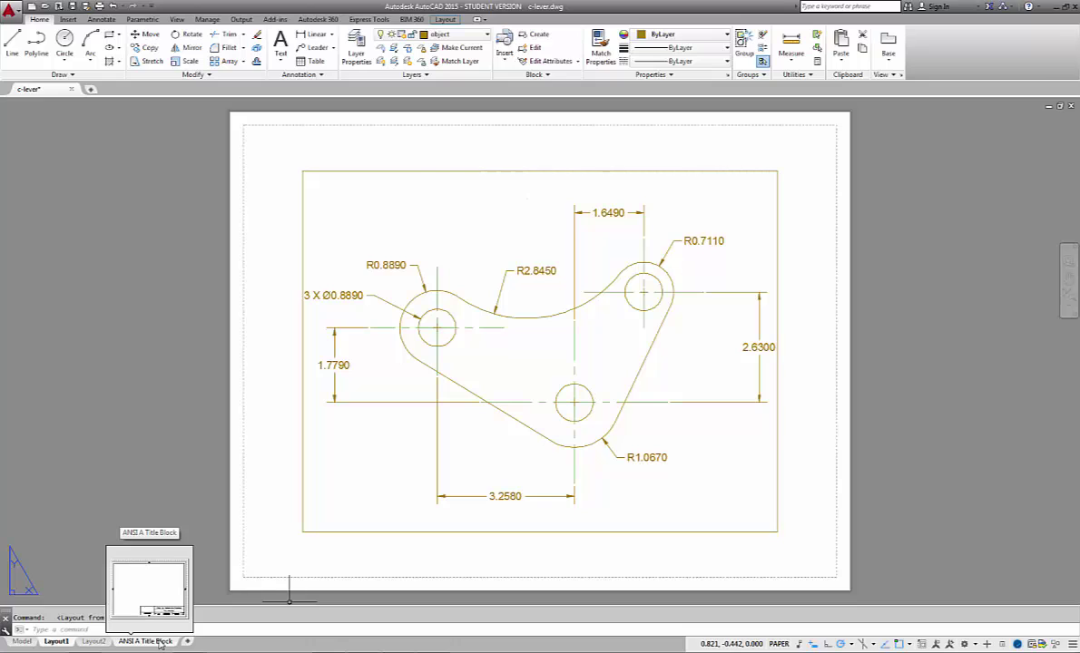
click(150, 642)
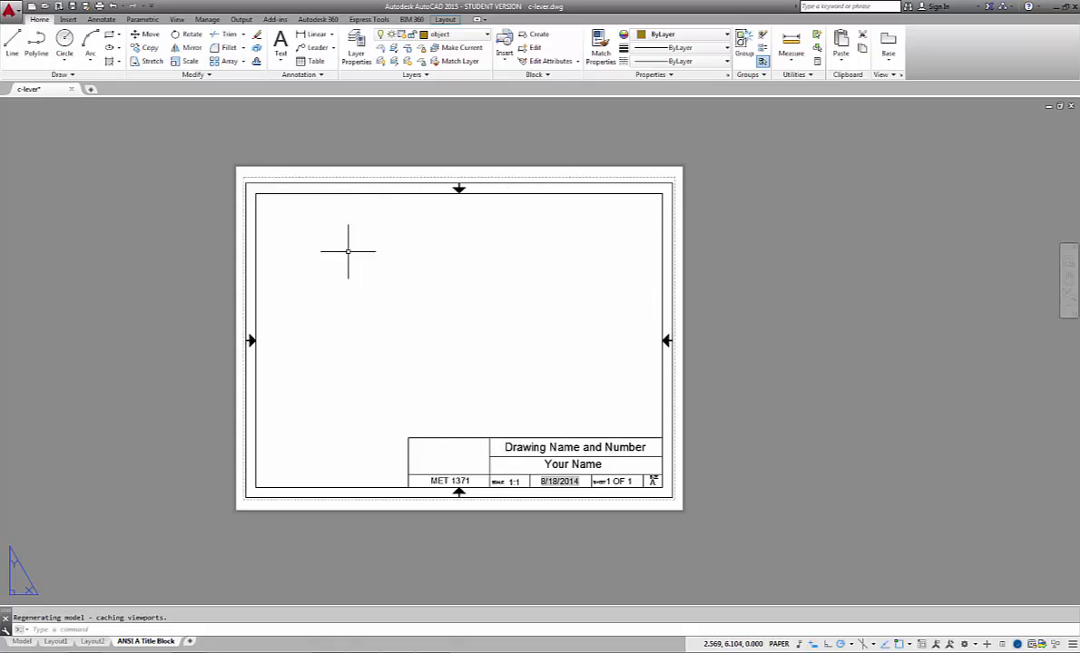
Step: Activate the title block viewport and zoom to extents so the whole C-lever fills it
double_click(461, 304)
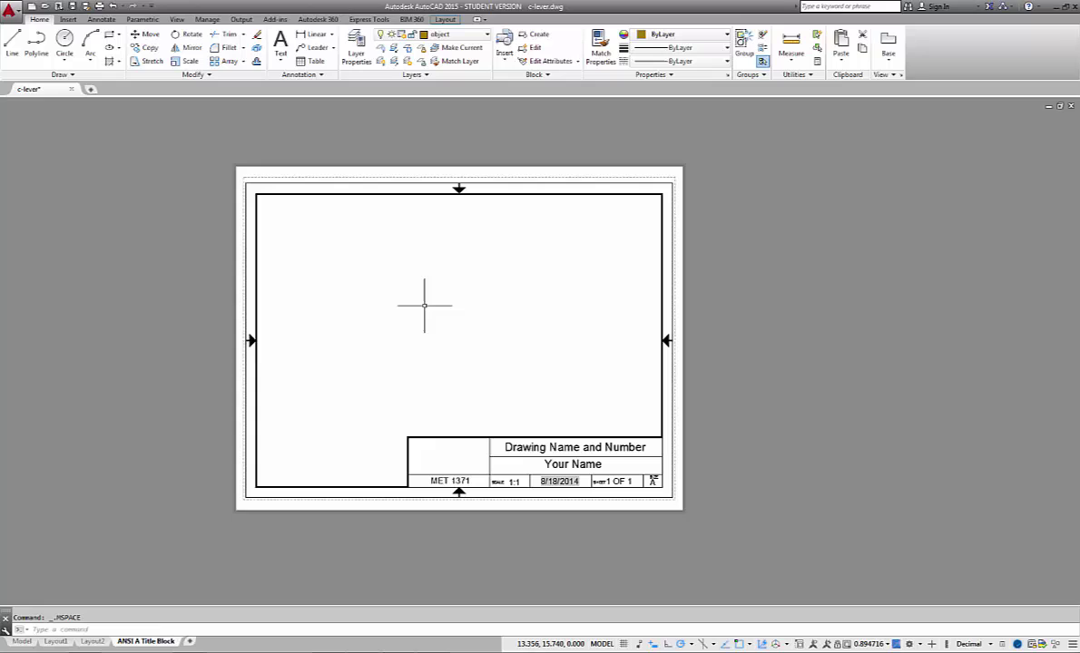
double_click(749, 275)
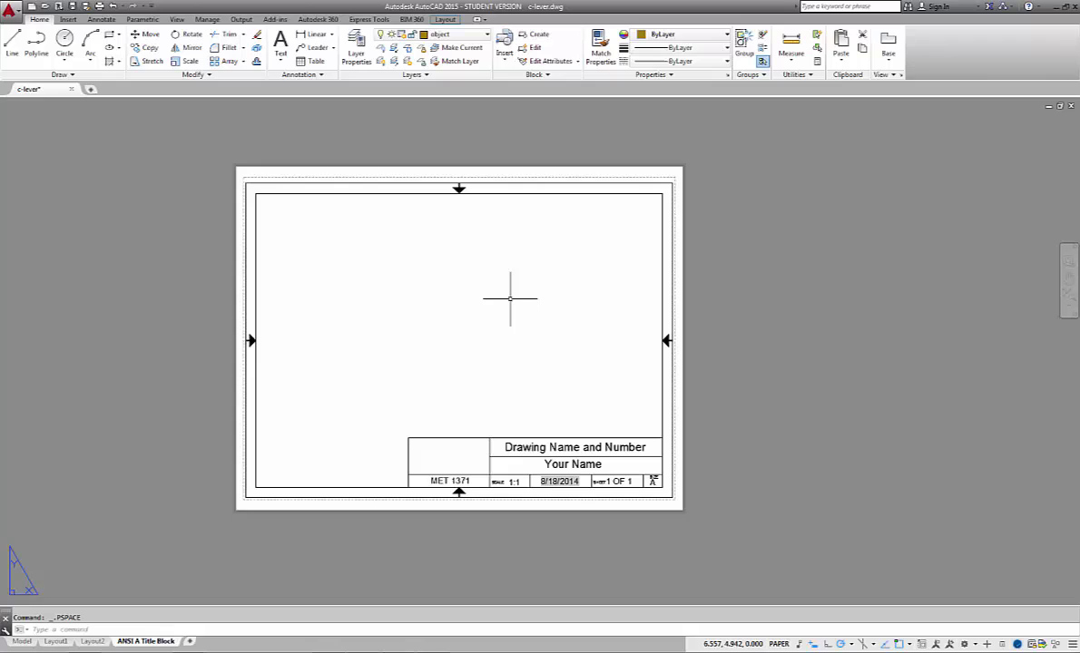
double_click(483, 311)
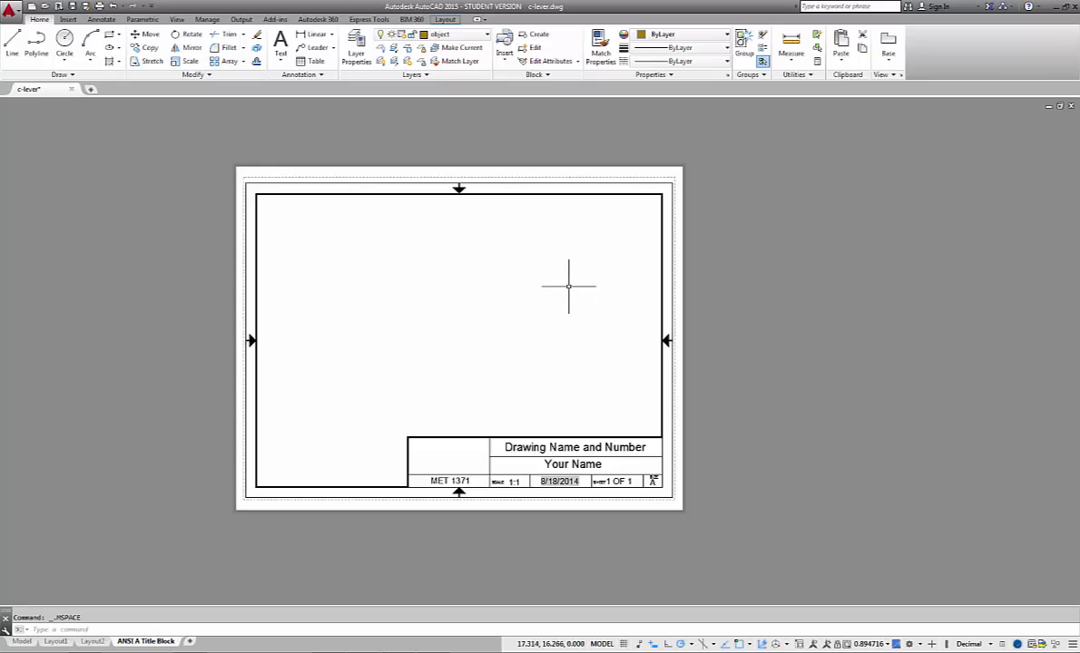
middle_click(511, 305)
middle_click(512, 305)
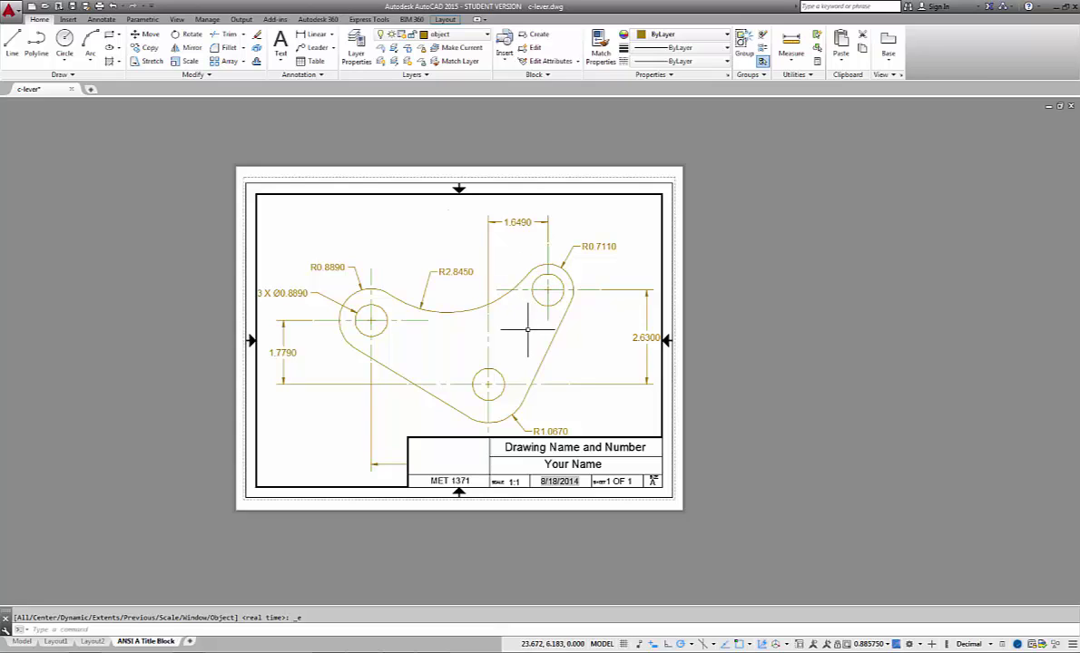
Step: Zoom and pan the lever up and right in the viewport, then return to paper space
scroll(517, 338, down, 2)
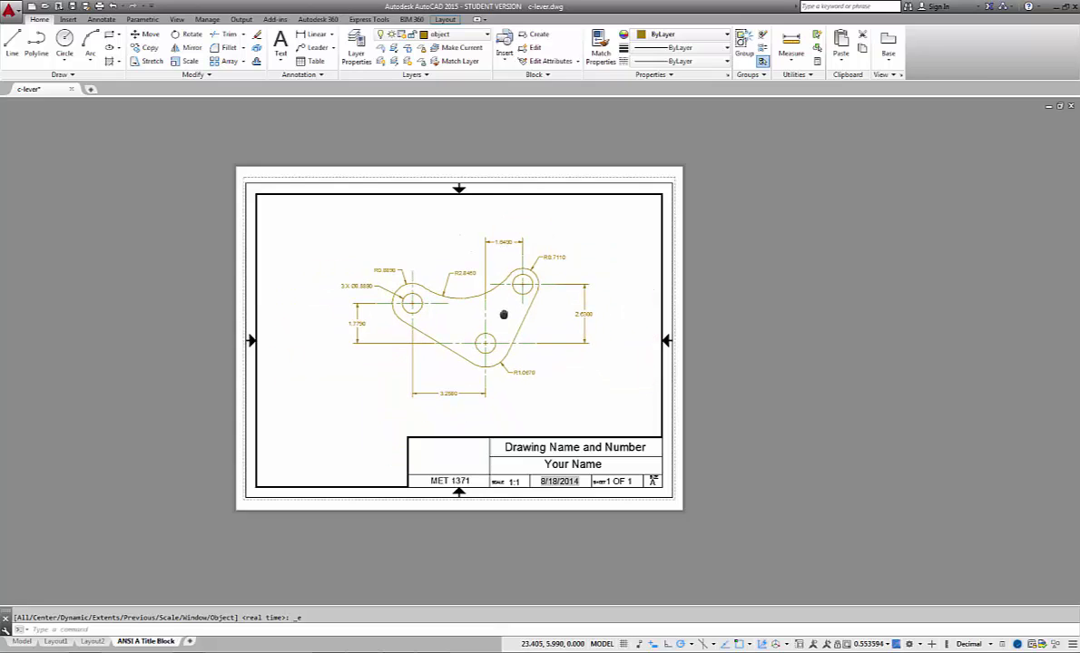
scroll(503, 313, up, 4)
scroll(502, 313, down, 2)
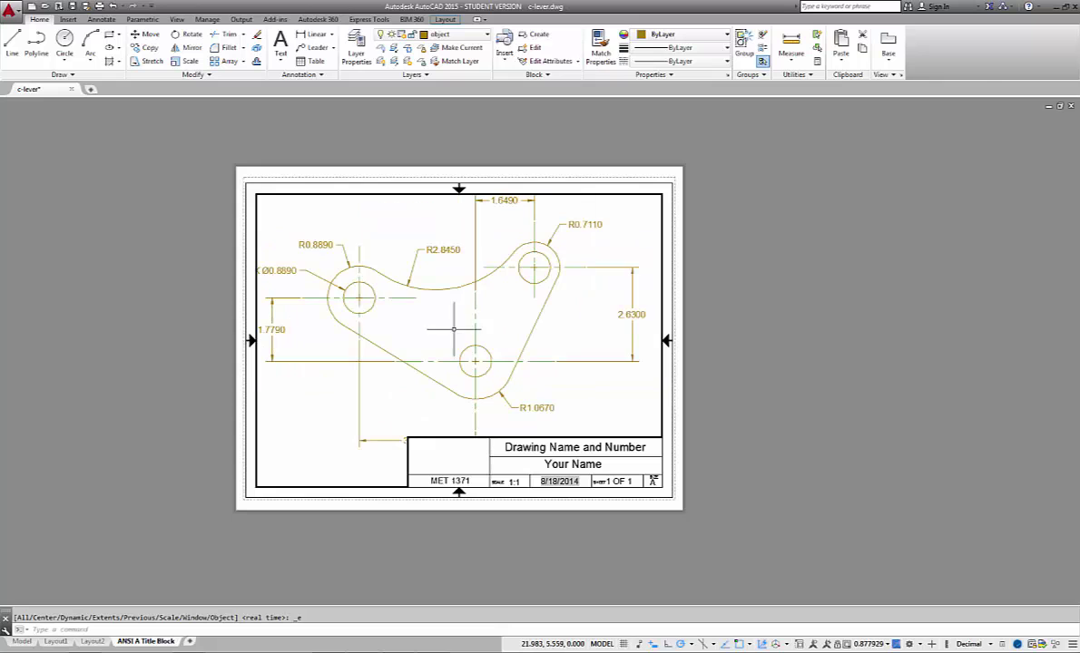
mouse_move(494, 324)
middle_down()
mouse_move(505, 287)
mouse_move(499, 328)
mouse_move(516, 340)
middle_up()
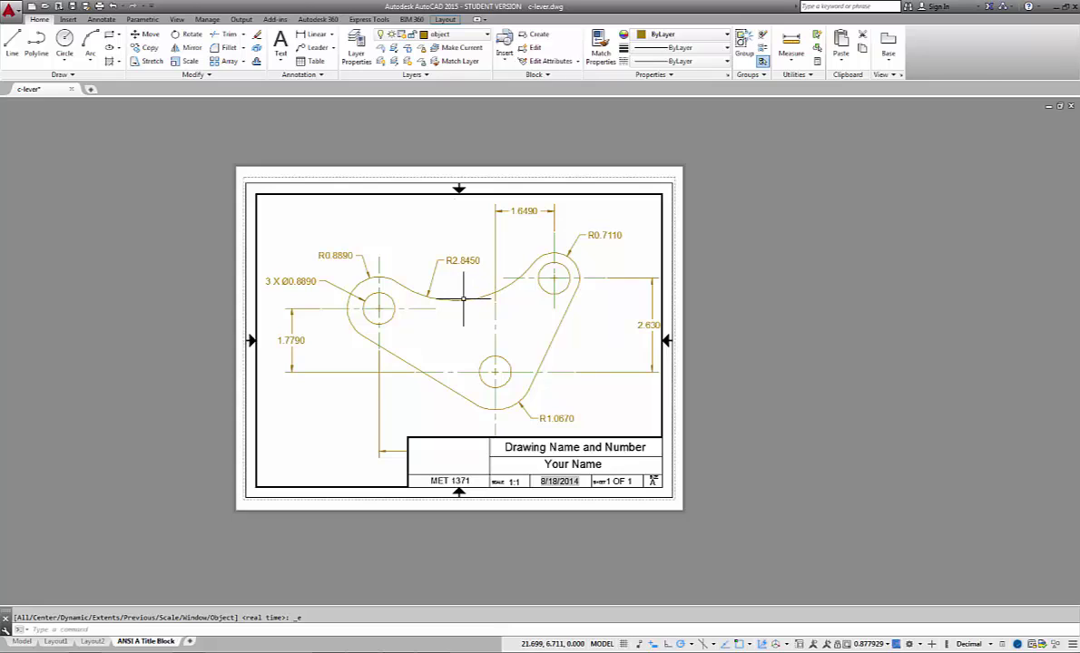
double_click(736, 278)
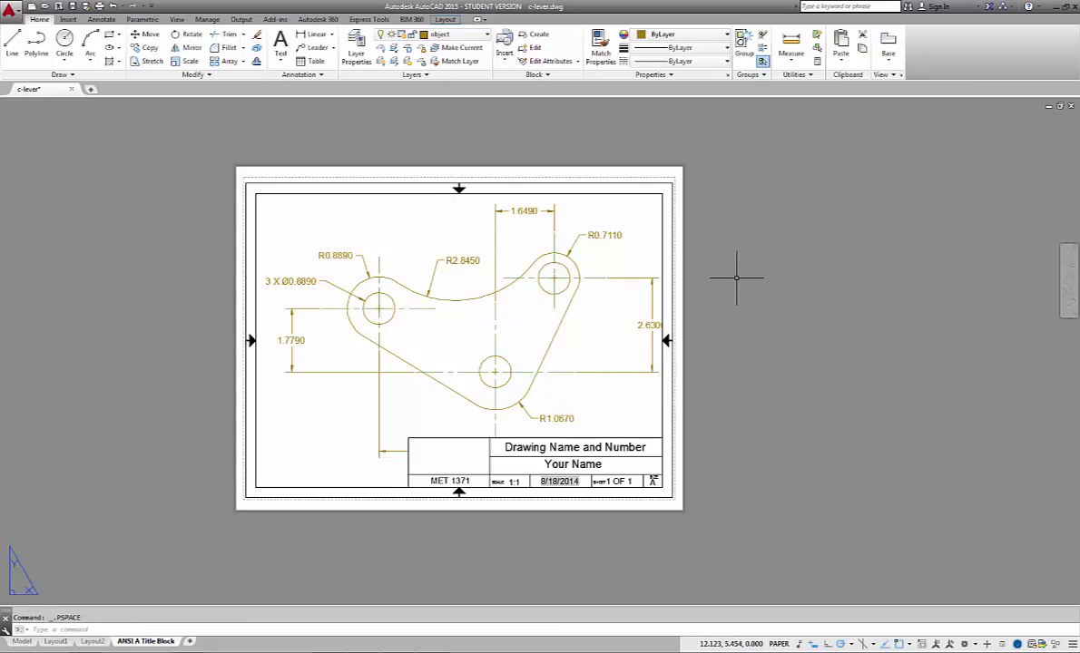
double_click(433, 277)
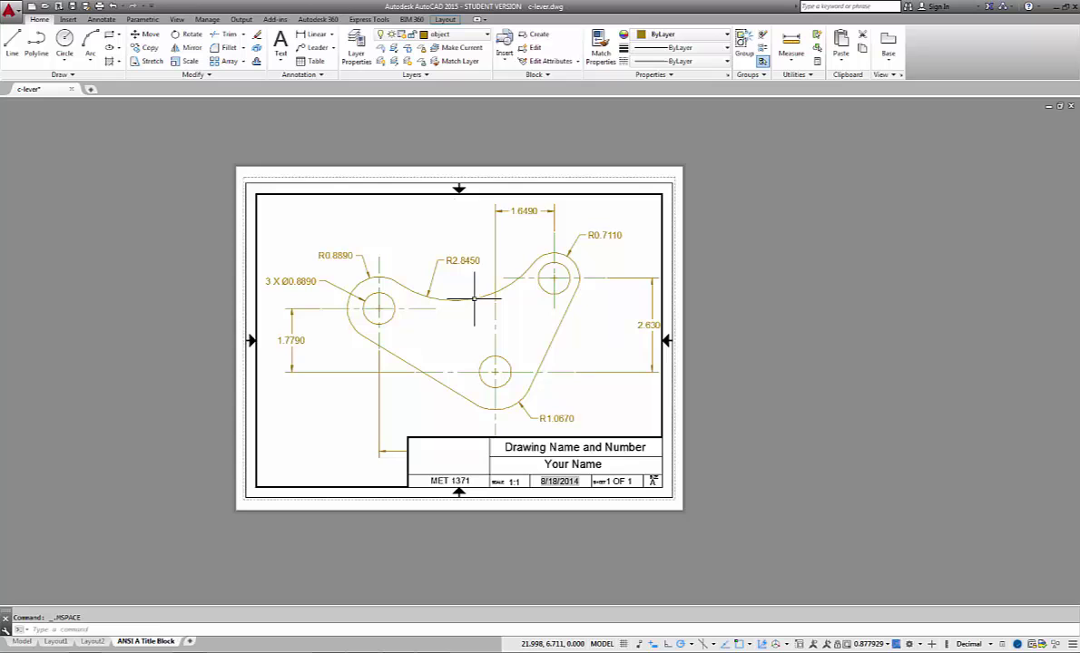
mouse_move(473, 300)
middle_down()
mouse_move(433, 328)
mouse_move(492, 291)
mouse_move(504, 261)
mouse_move(491, 282)
middle_up()
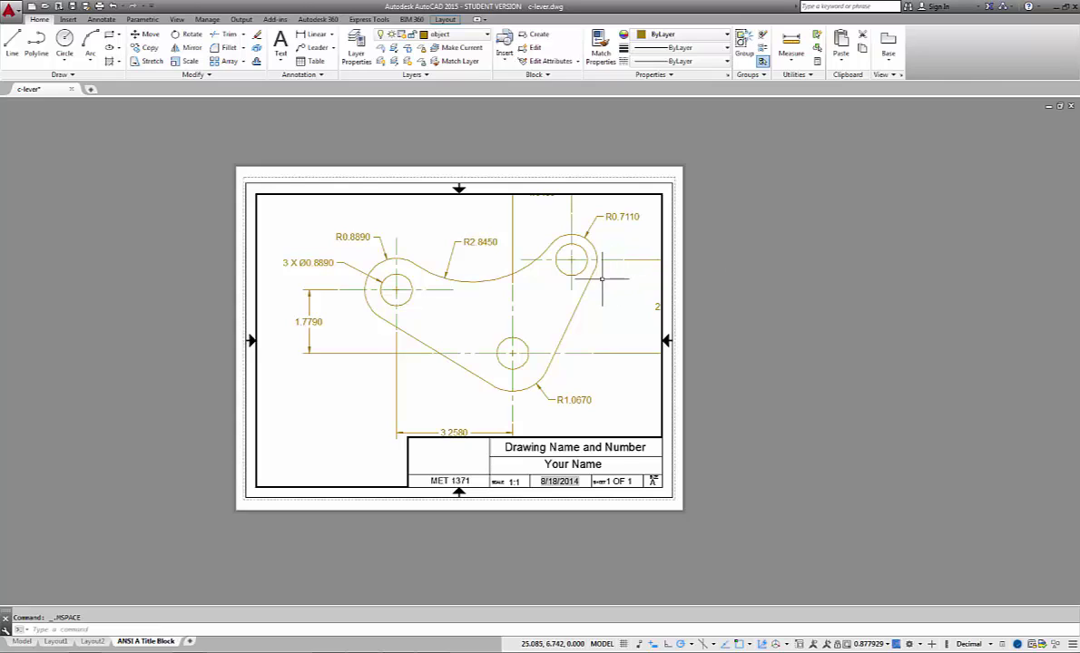
double_click(727, 264)
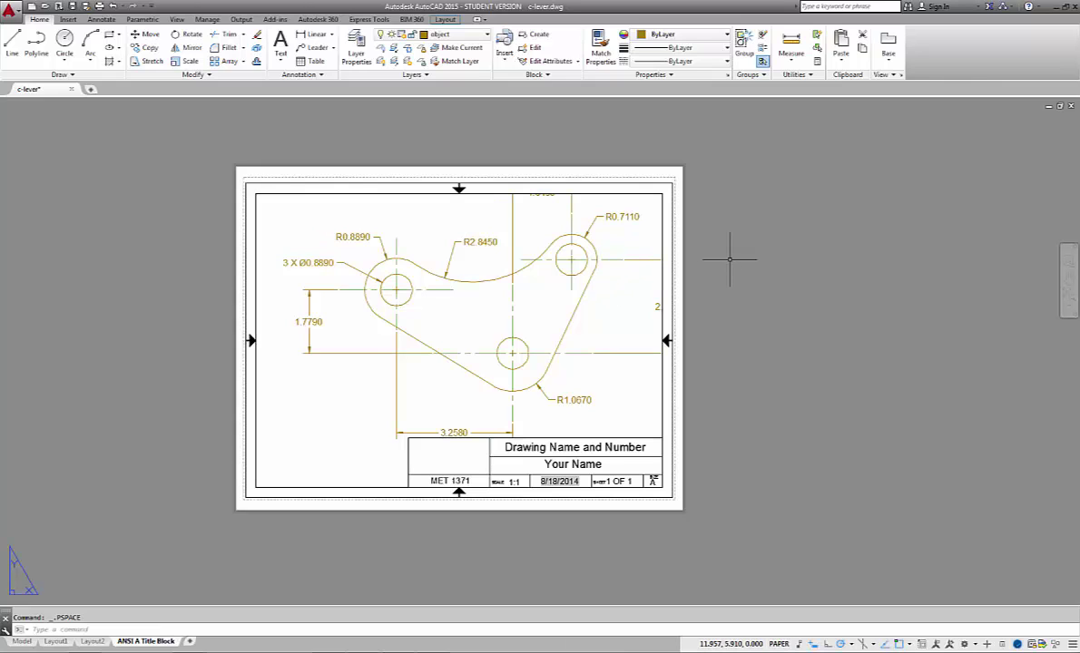
click(591, 277)
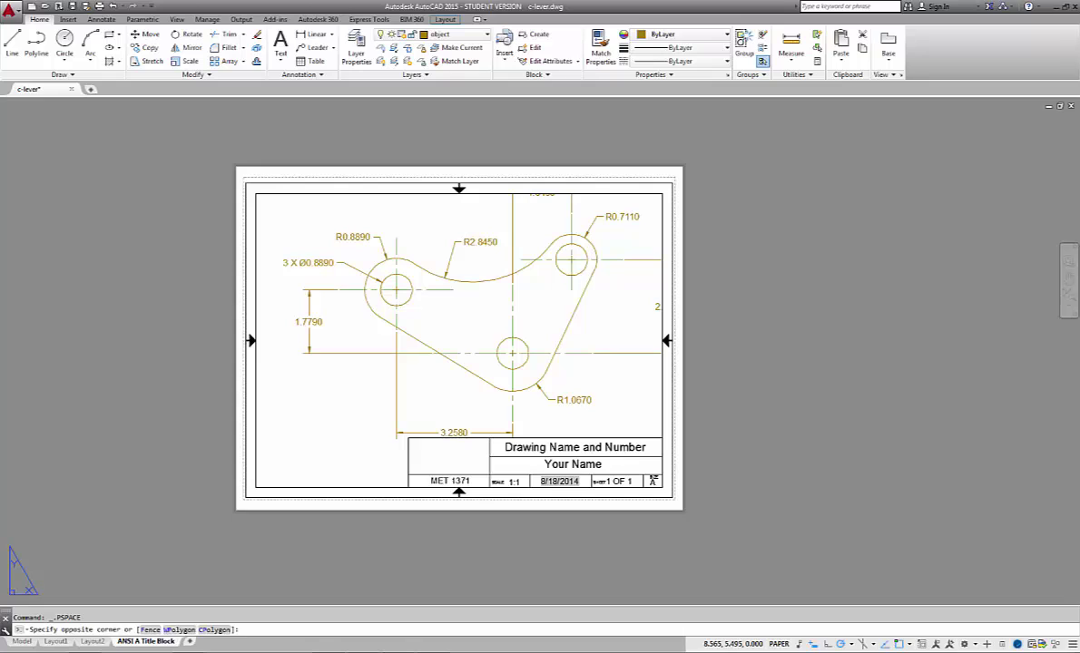
Step: Try viewport scales 1:1 and 1:2, ending with the lever at 1:4
double_click(610, 284)
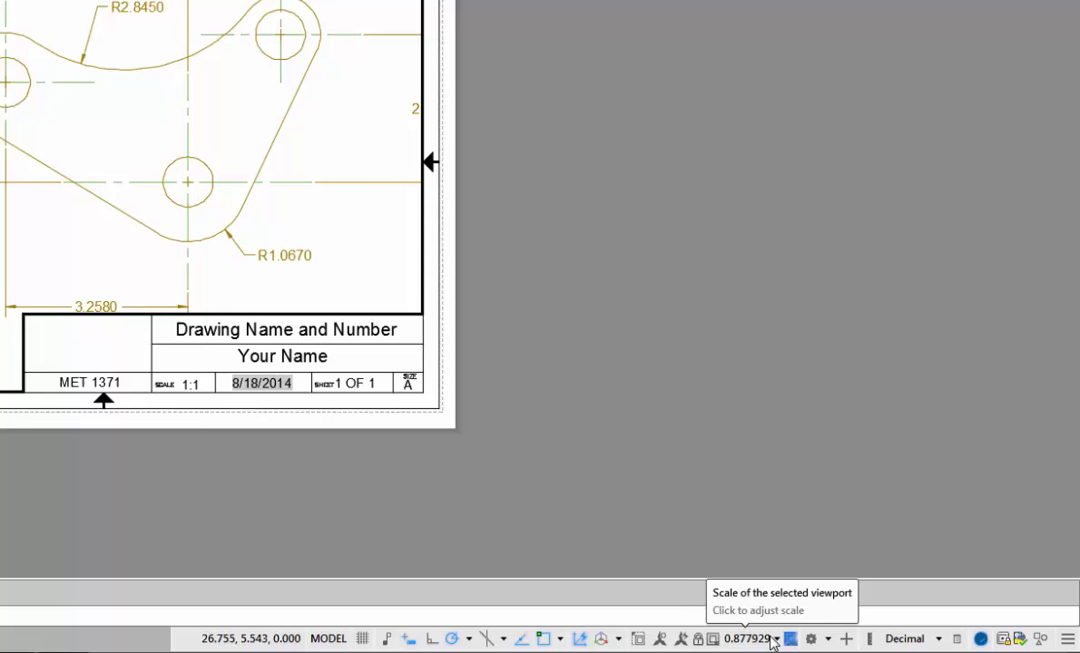
click(885, 644)
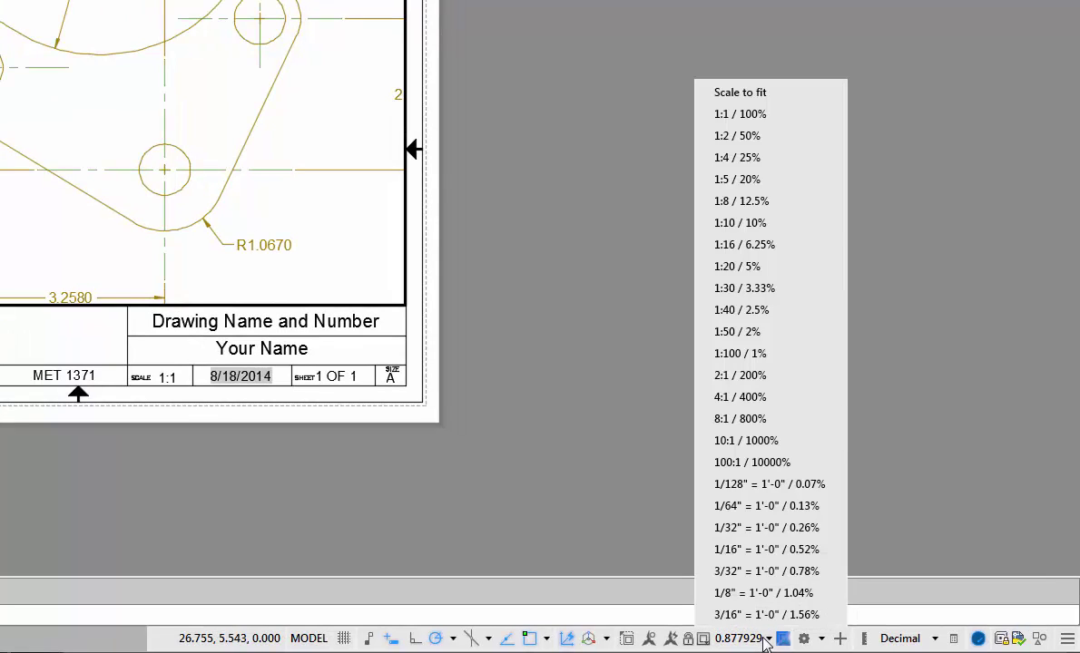
click(777, 115)
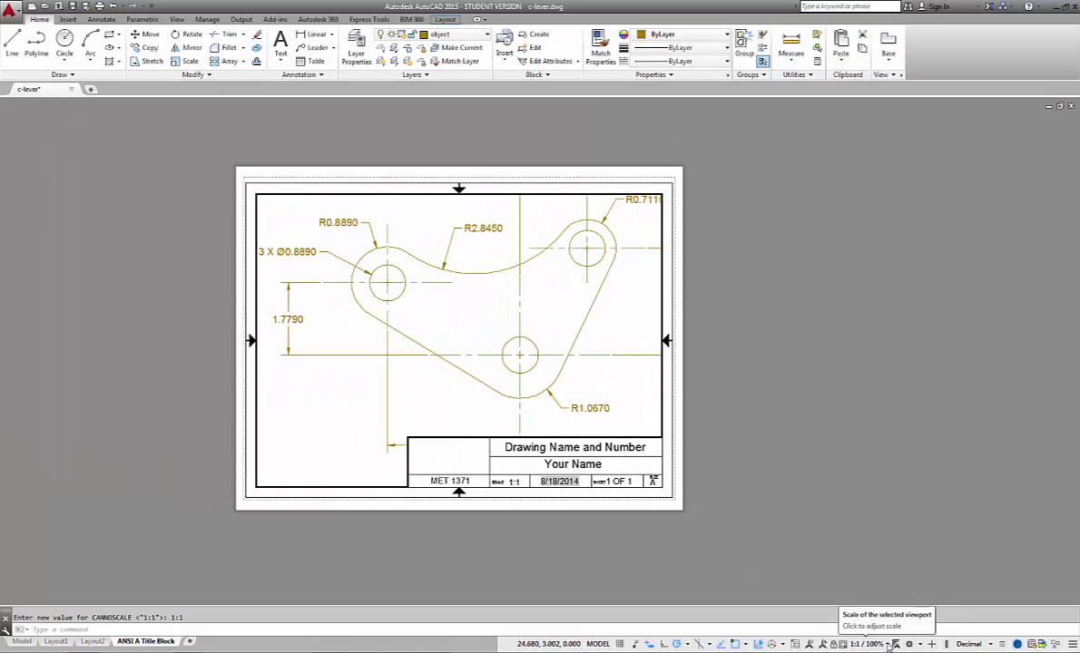
click(887, 644)
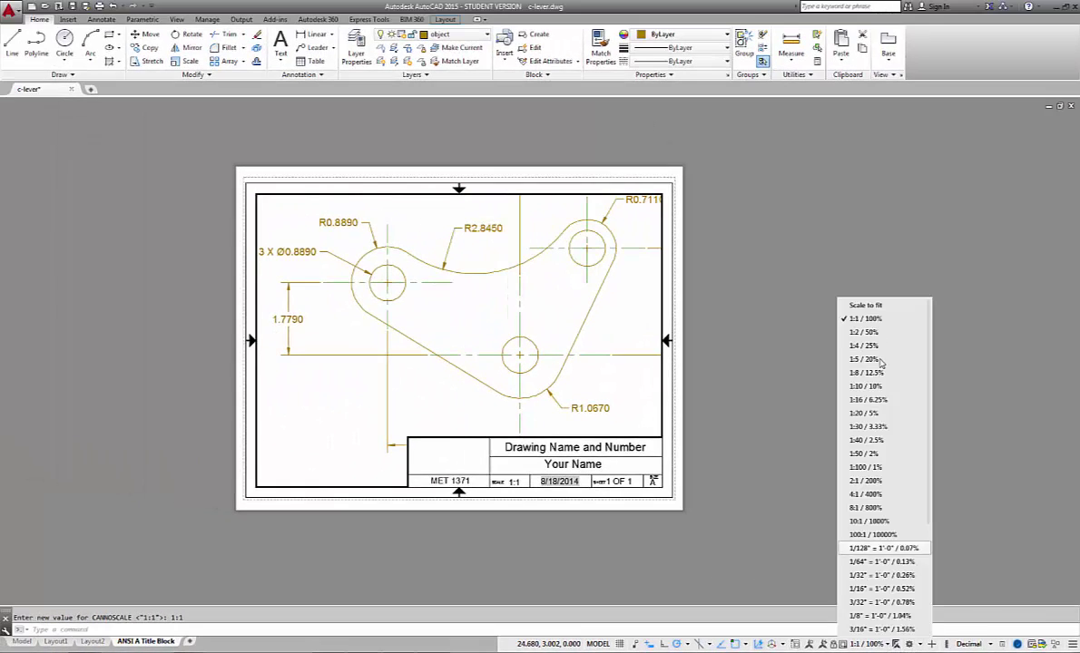
click(871, 345)
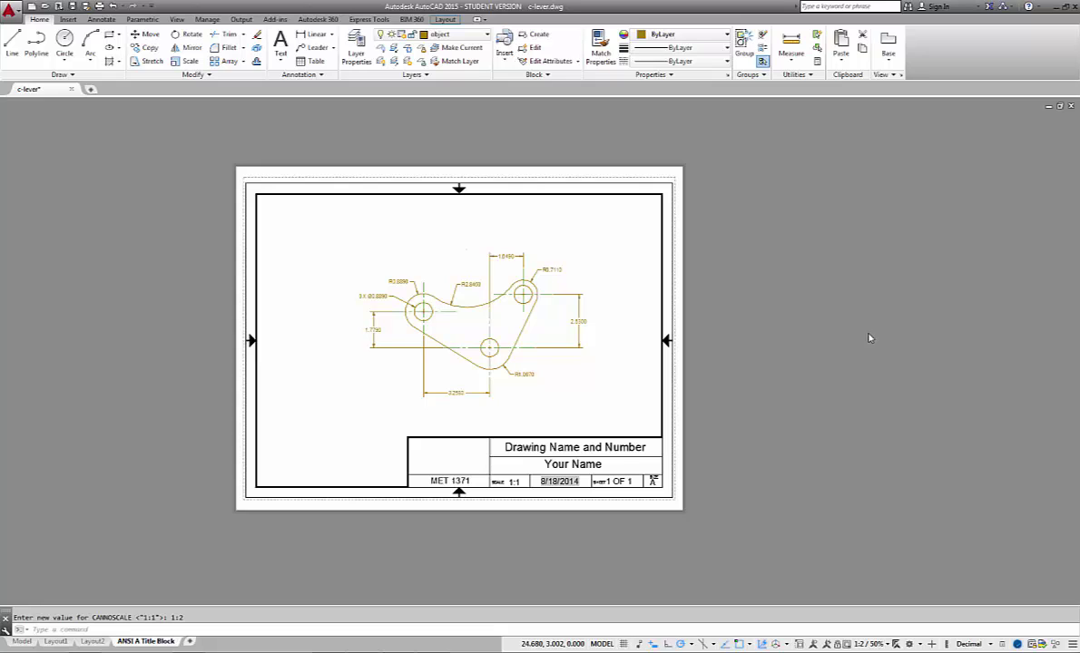
click(881, 644)
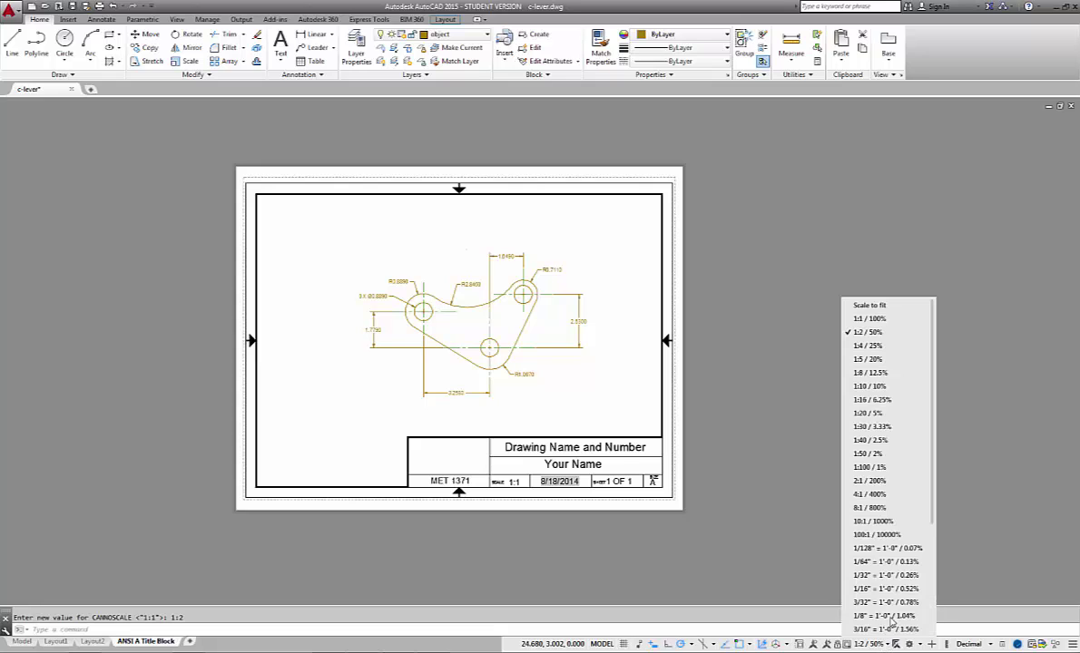
click(873, 348)
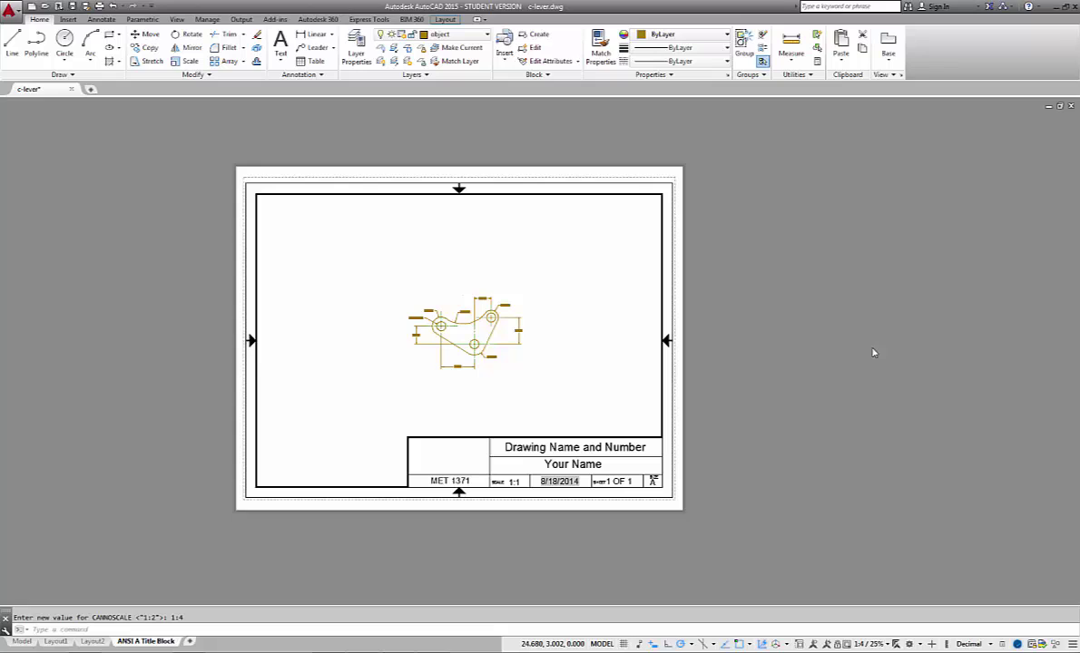
Step: Check the part in Model space, then set the ANSI A viewport back to 1:2
click(20, 644)
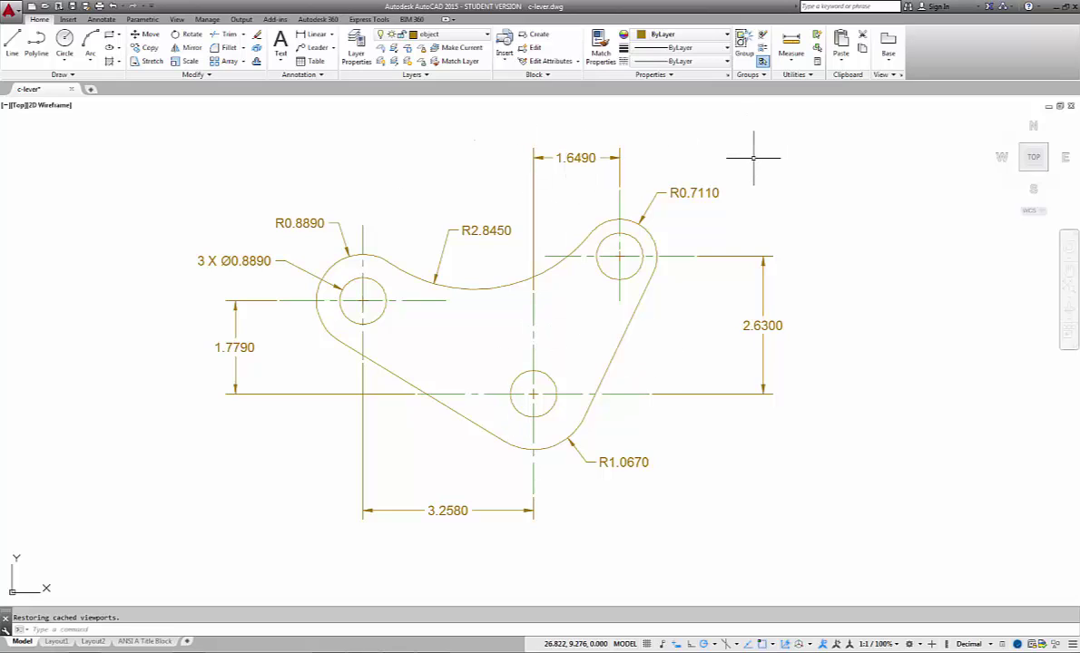
click(145, 641)
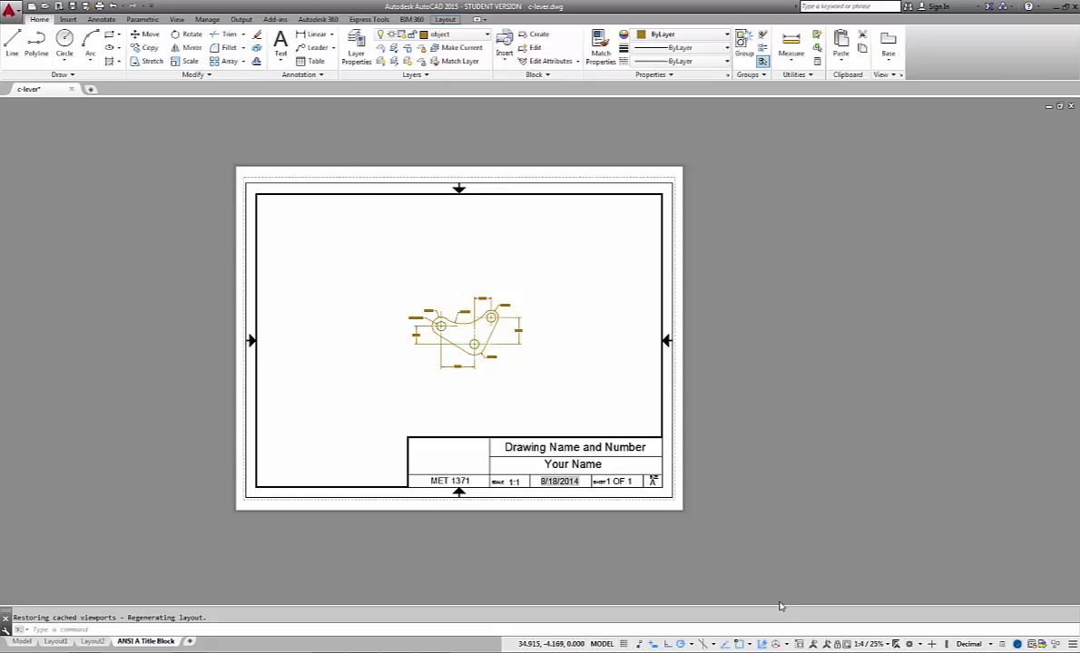
click(870, 643)
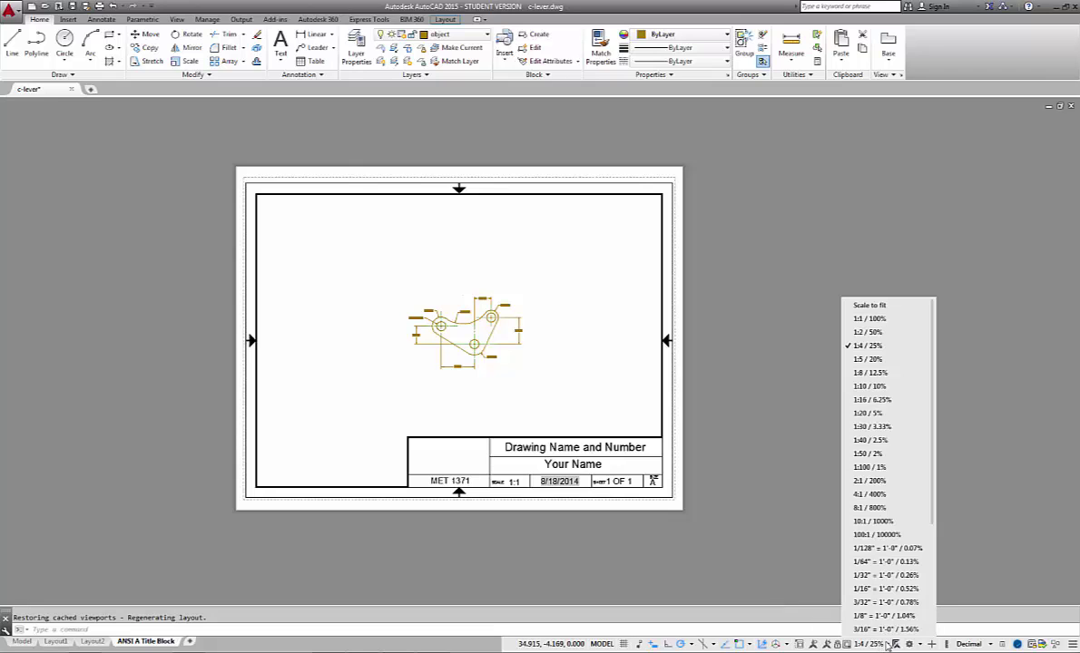
click(867, 333)
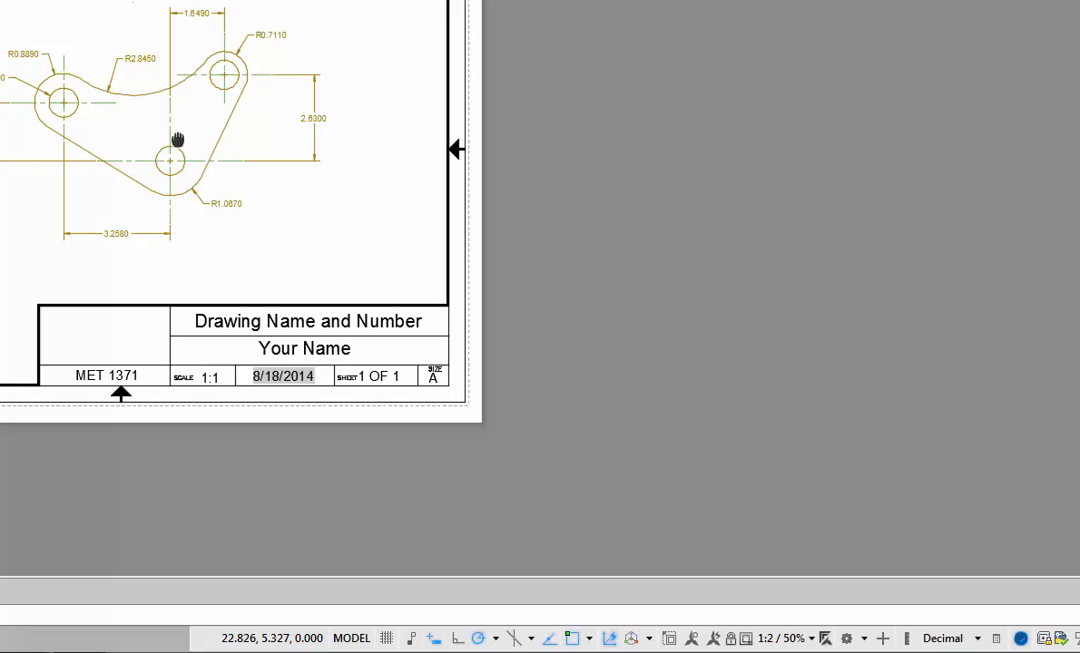
Step: Pan the lever up-left in the viewport and reapply the 1:2 viewport scale
mouse_move(176, 139)
middle_down()
mouse_move(116, 110)
mouse_move(48, 161)
mouse_move(164, 144)
mouse_move(143, 103)
mouse_move(80, 95)
mouse_move(151, 147)
mouse_move(134, 148)
mouse_move(150, 145)
middle_up()
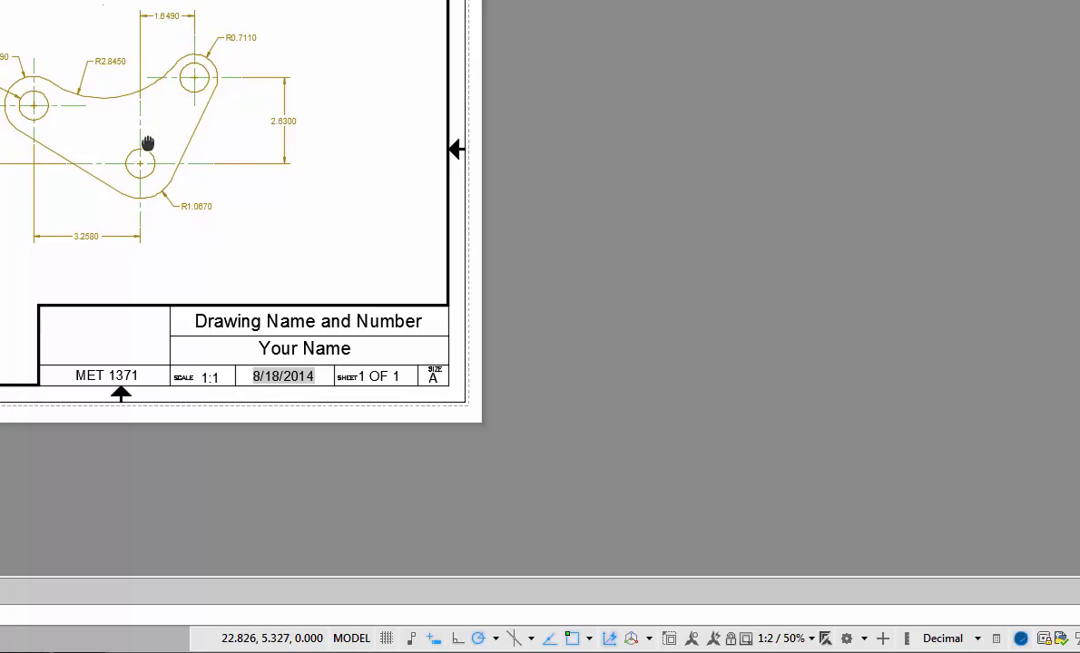
scroll(147, 140, up, 3)
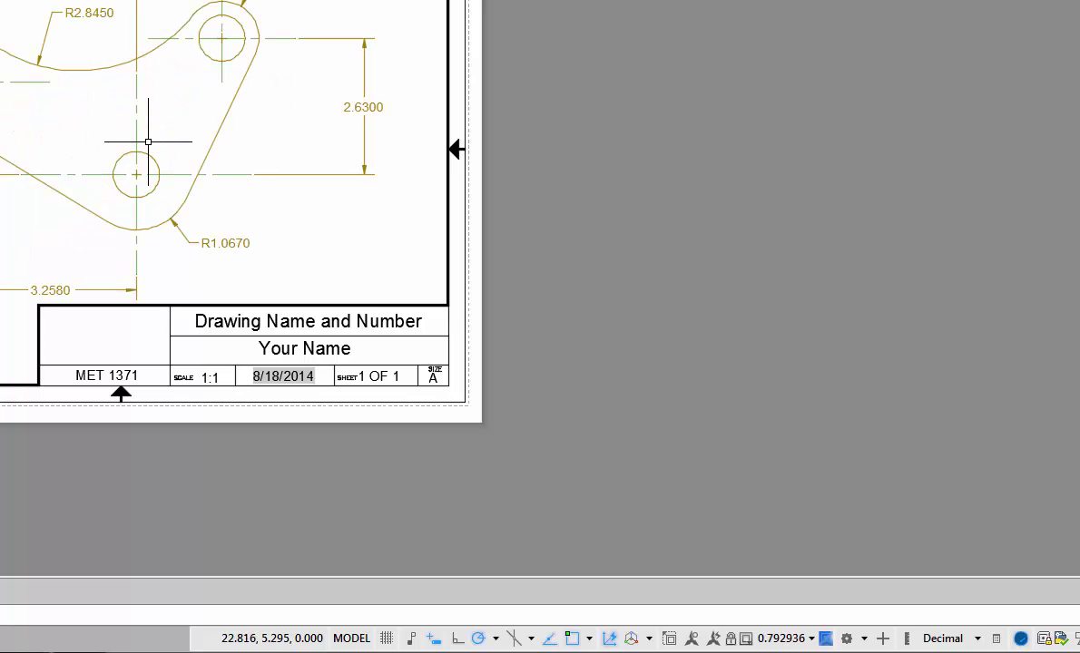
click(812, 640)
click(807, 153)
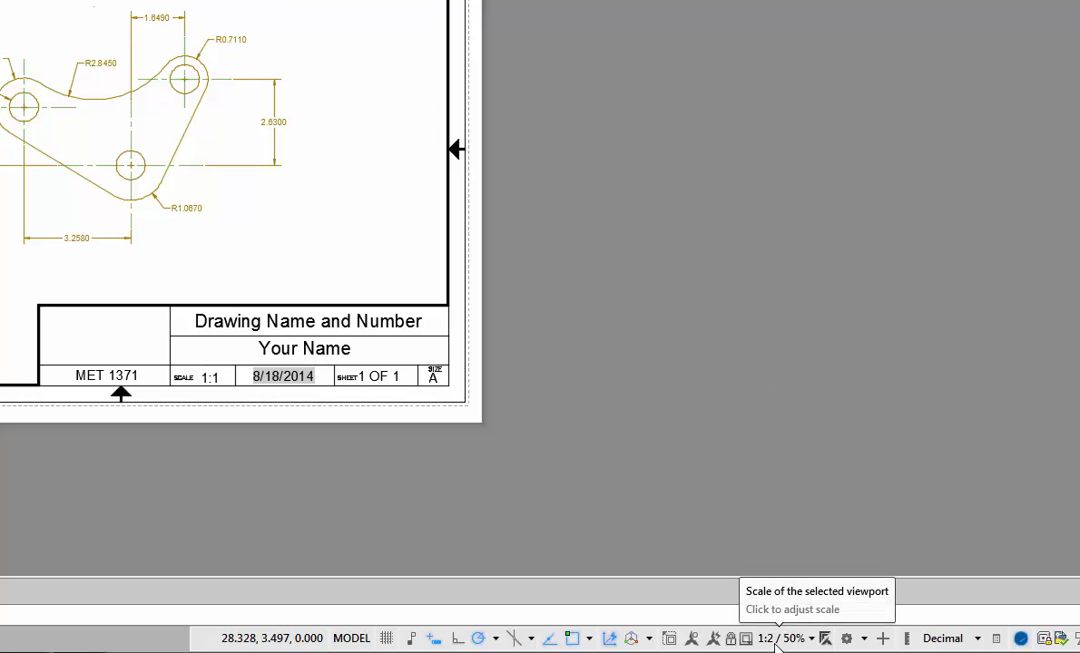
Step: Back in paper space, edit the title block's SCALE text from 1:1 to 1:2
double_click(572, 146)
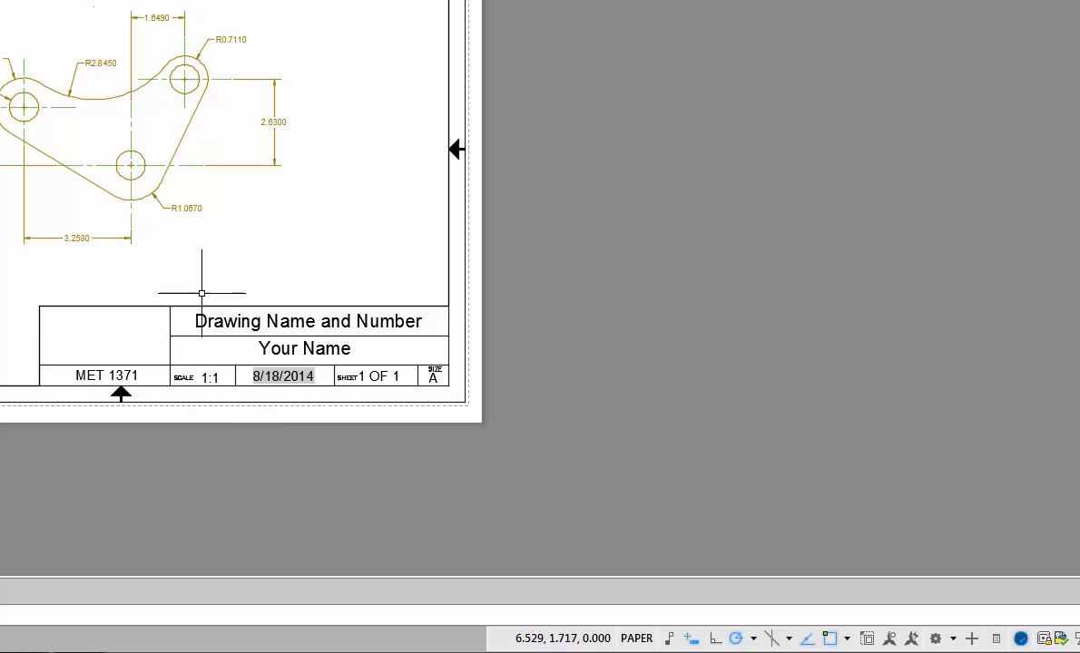
double_click(209, 376)
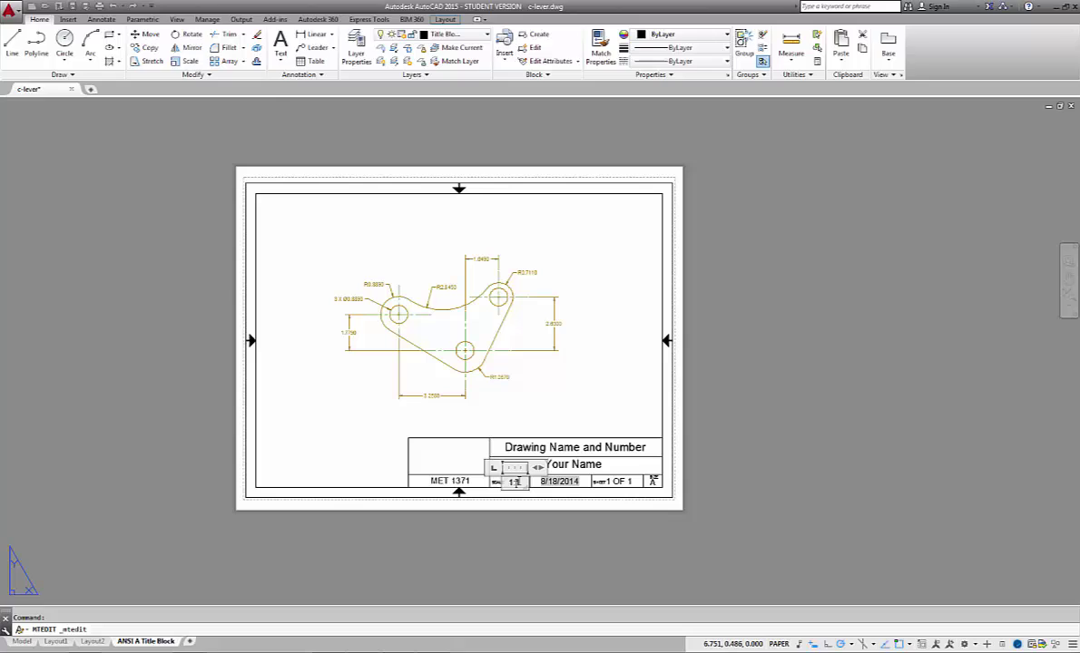
double_click(514, 482)
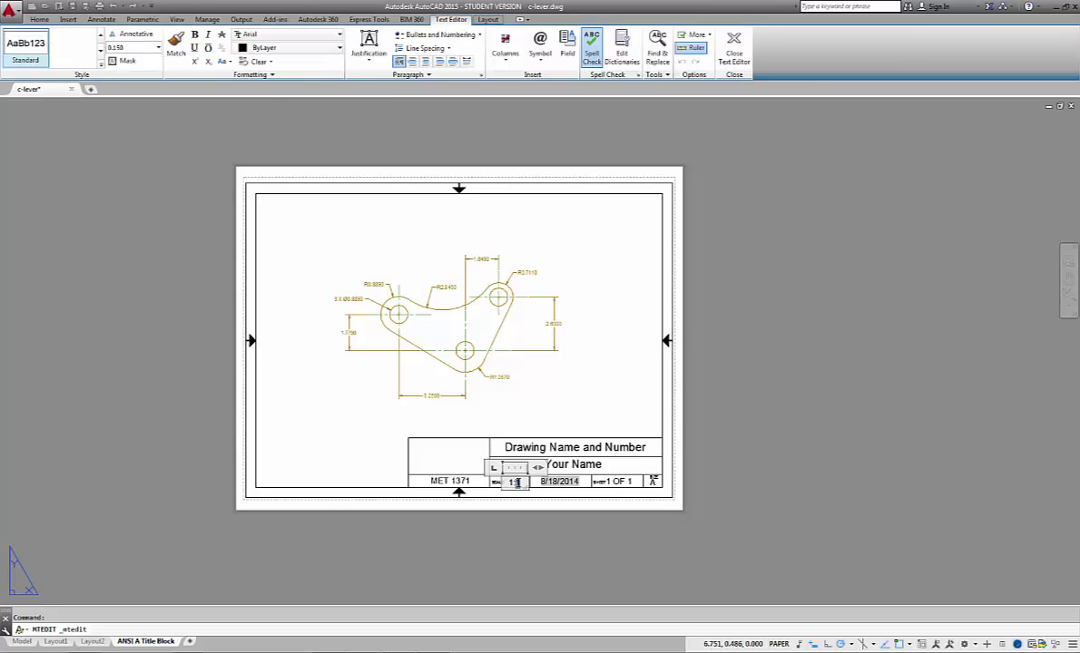
text(1:2)
click(709, 485)
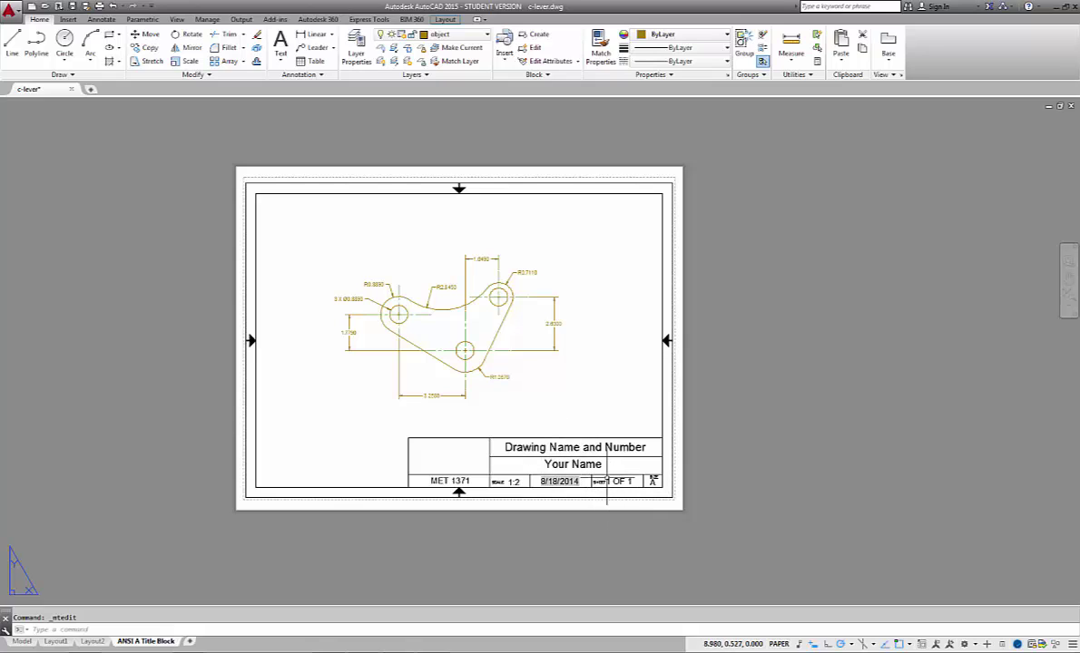
mouse_move(655, 481)
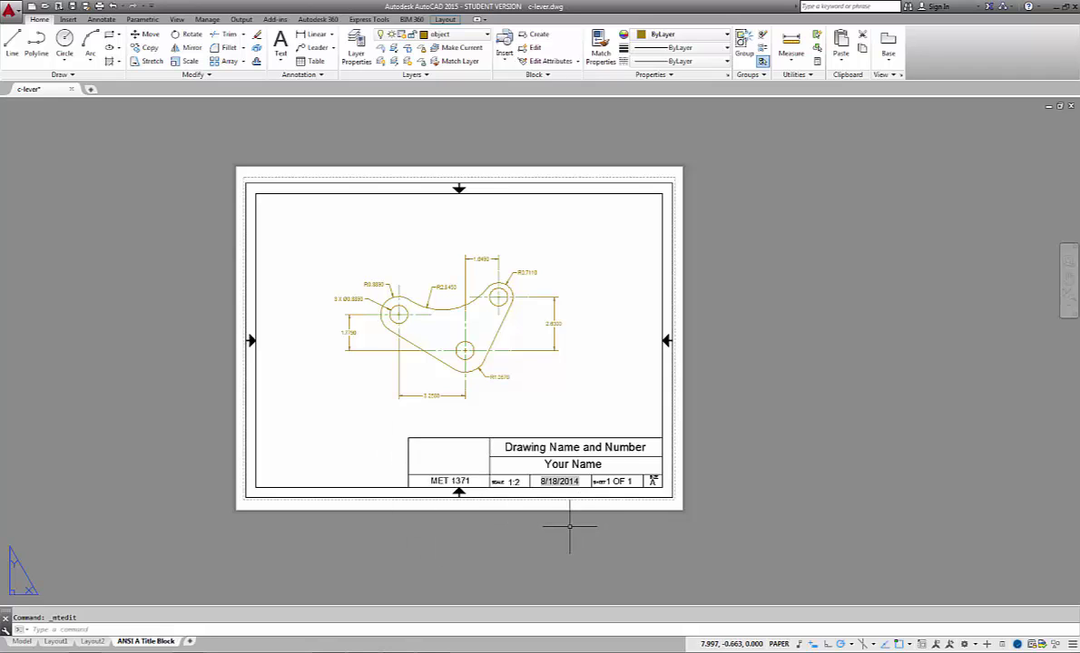
Step: Zoom in on the title block's lower-right corner, zoom back out, and bring up the ANSI A Title Block tab's options
scroll(680, 492, up, 4)
scroll(679, 491, up, 4)
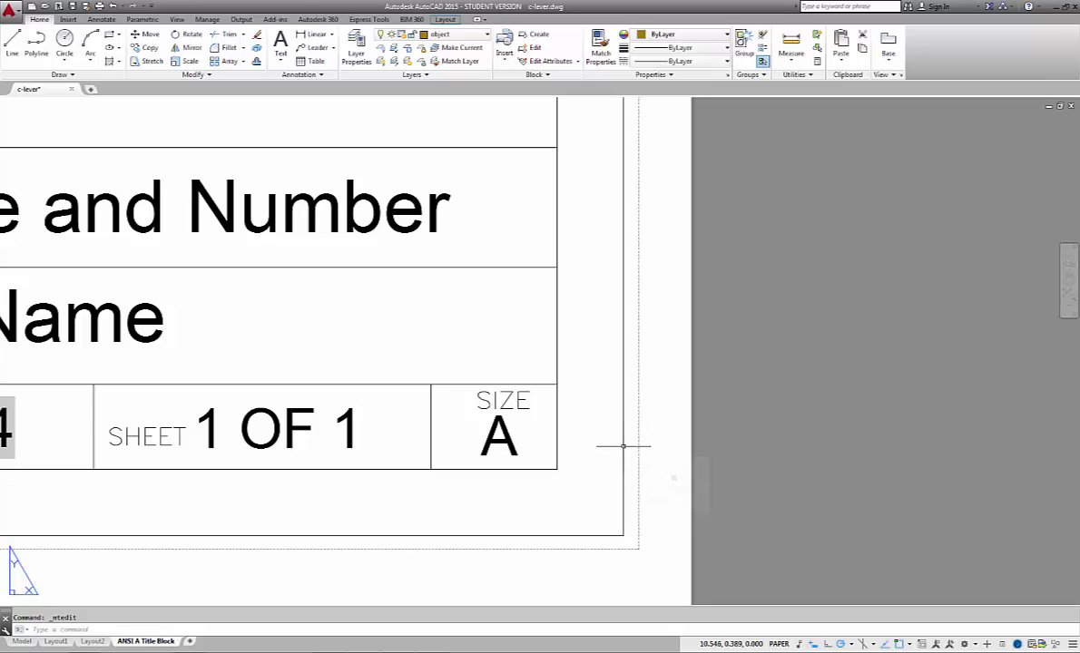
scroll(623, 447, down, 8)
scroll(623, 447, down, 3)
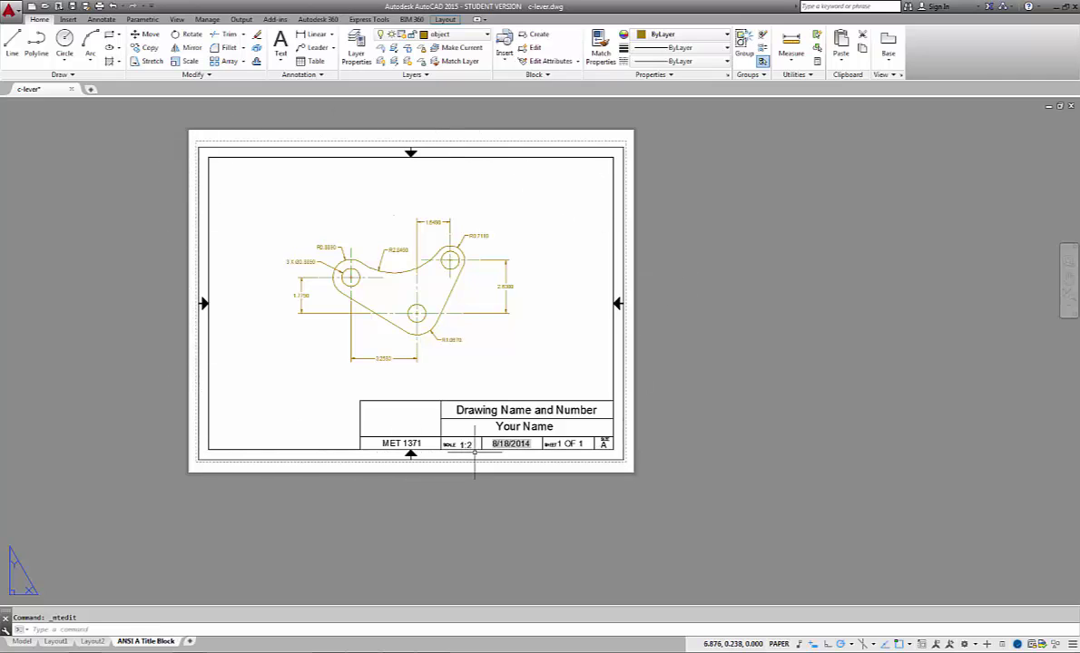
right_click(148, 641)
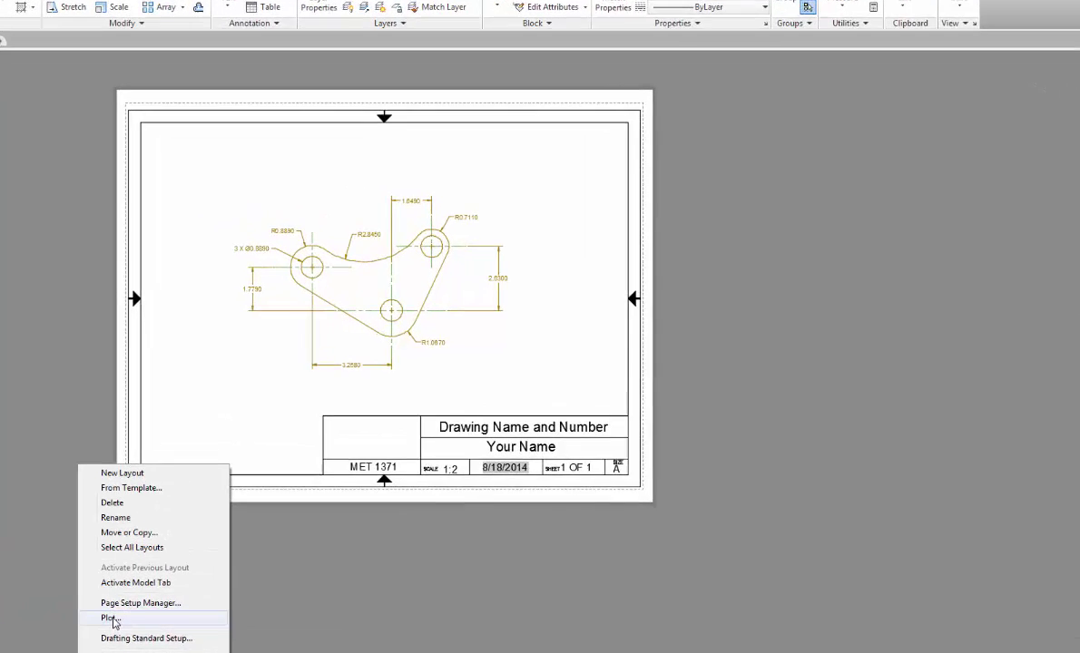
click(183, 568)
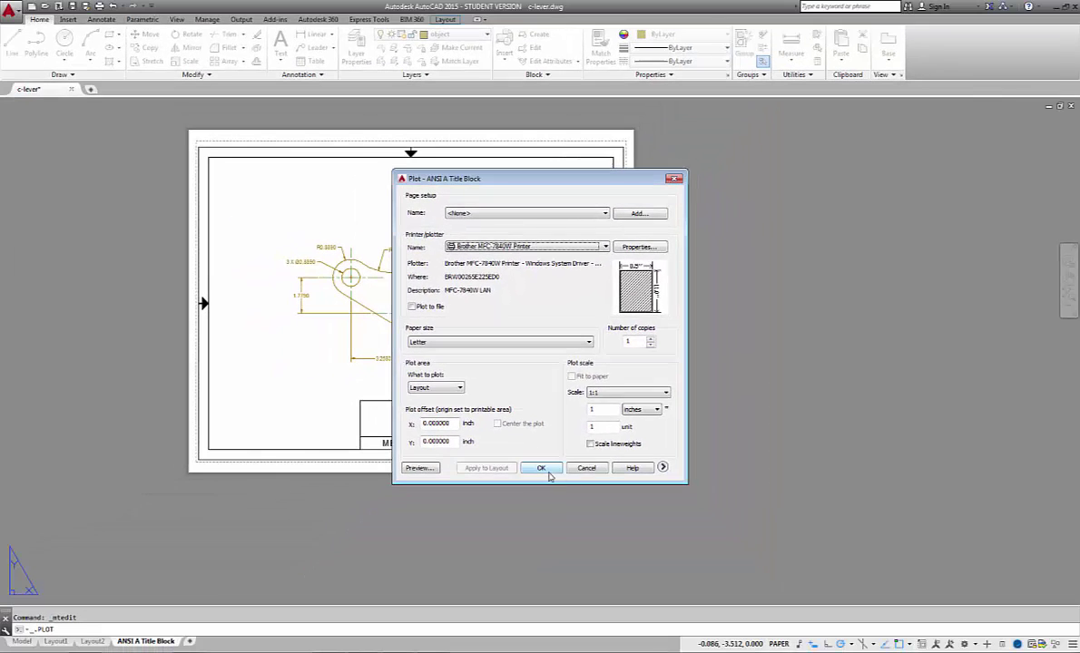
click(586, 469)
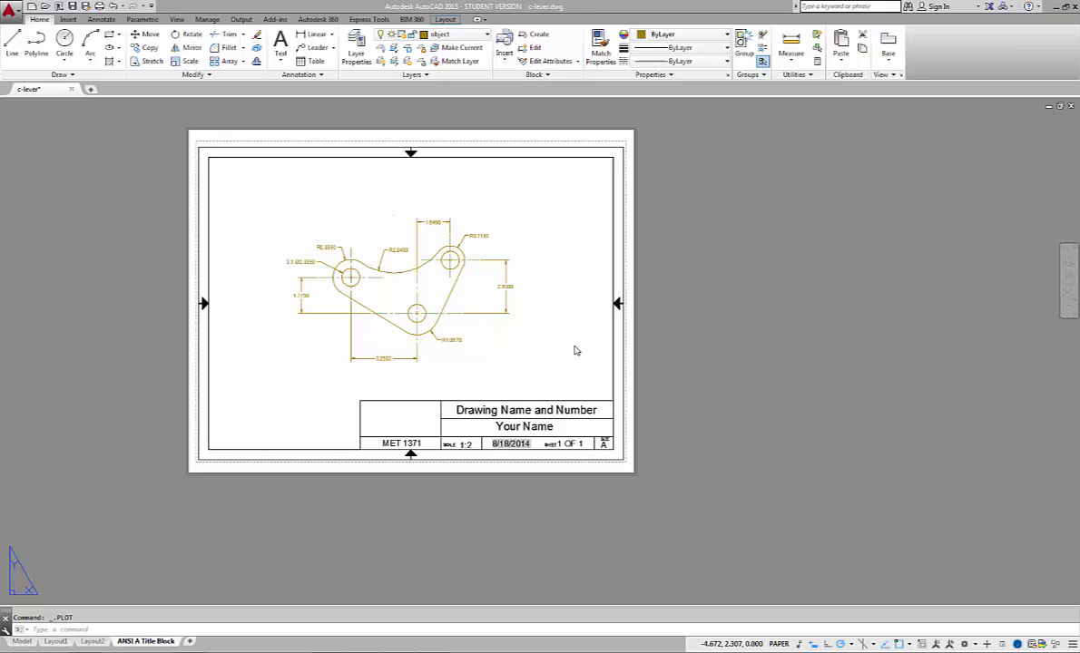
Step: Delete the Layout1 and Layout2 tabs, confirming each removal
mouse_move(29, 638)
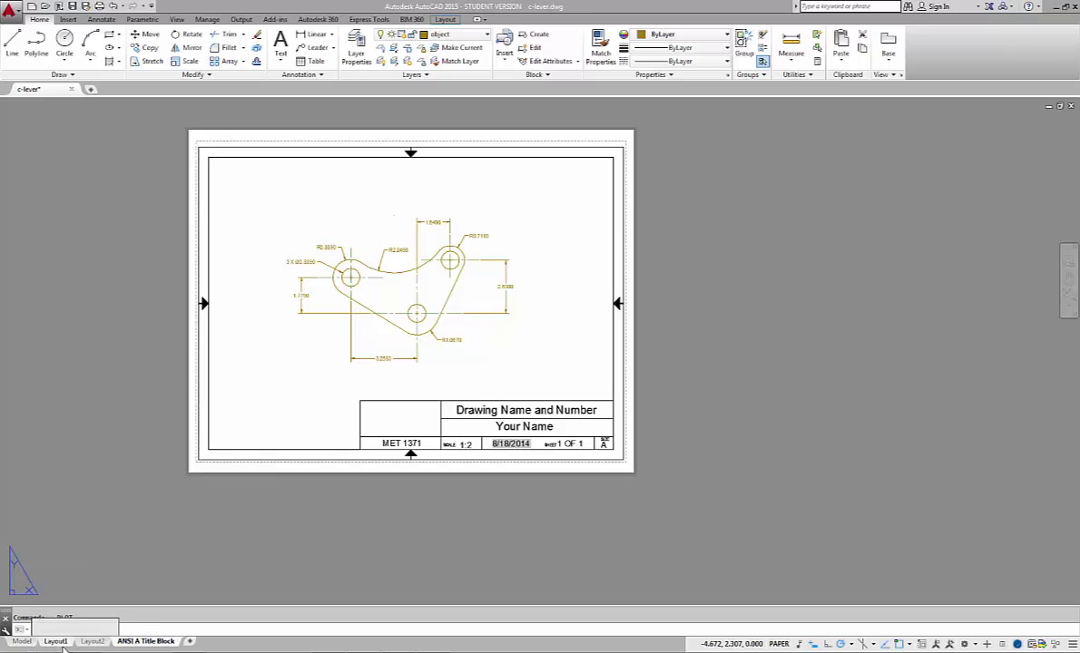
right_click(64, 643)
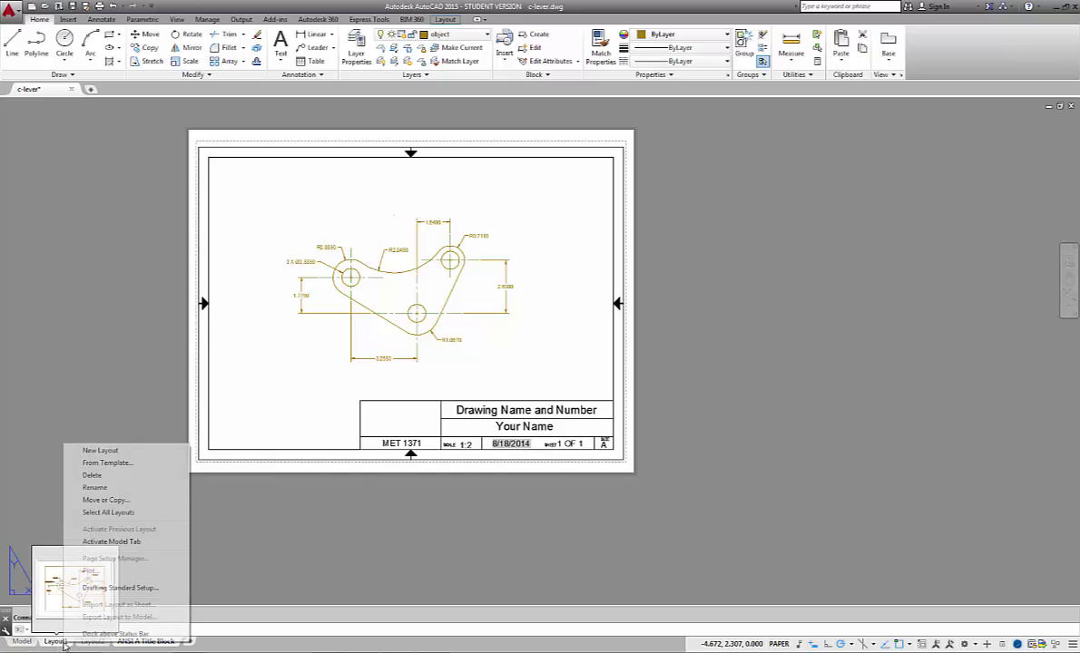
click(92, 476)
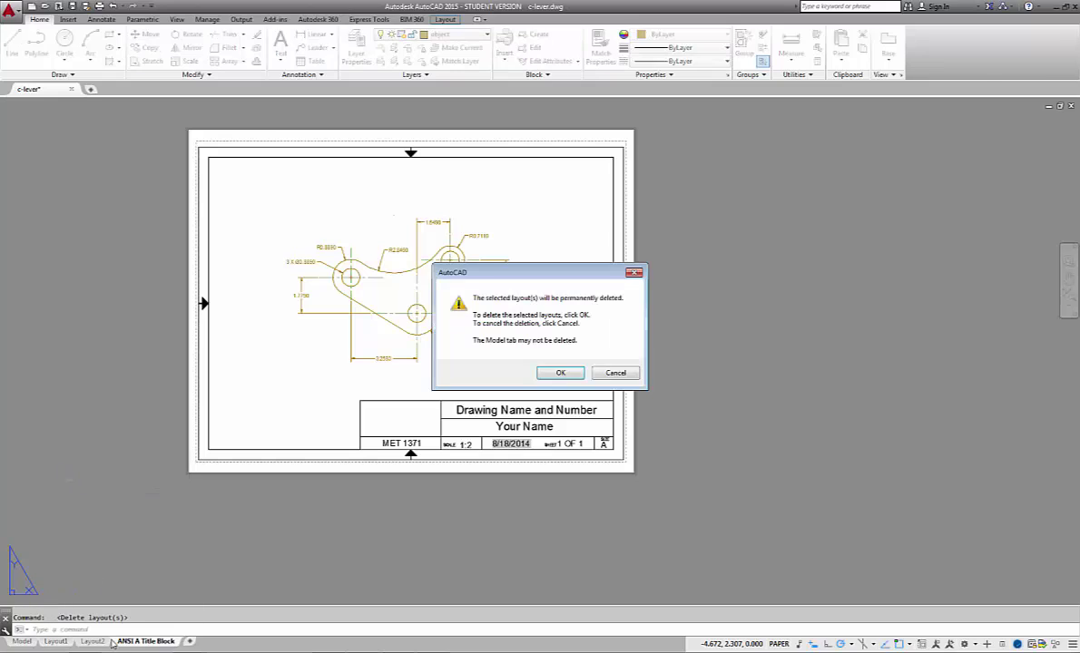
click(559, 373)
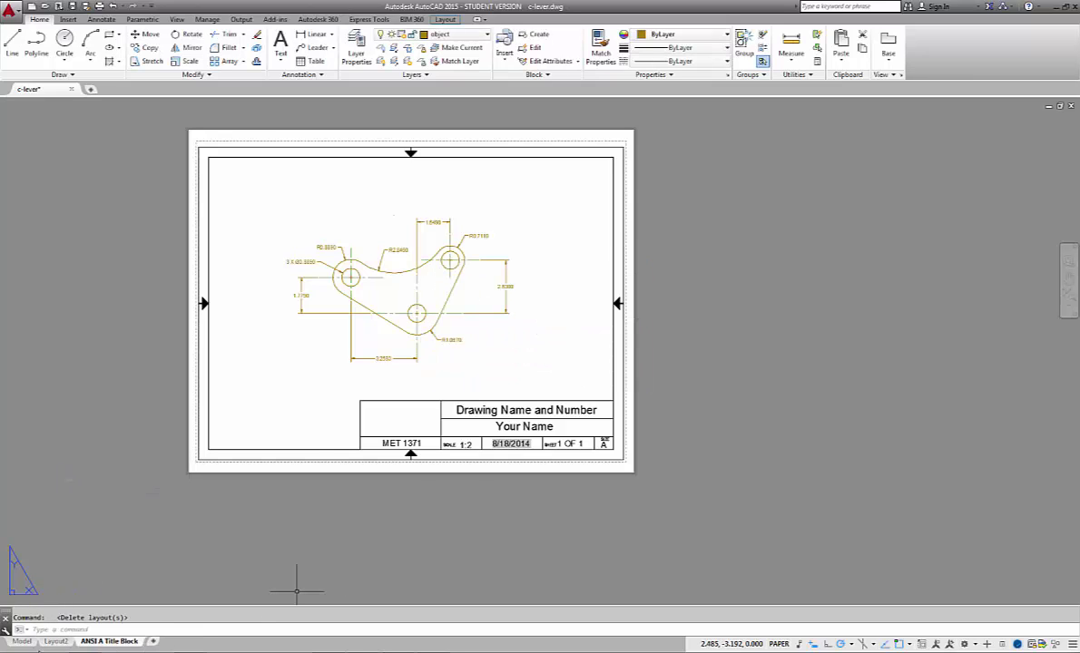
right_click(56, 641)
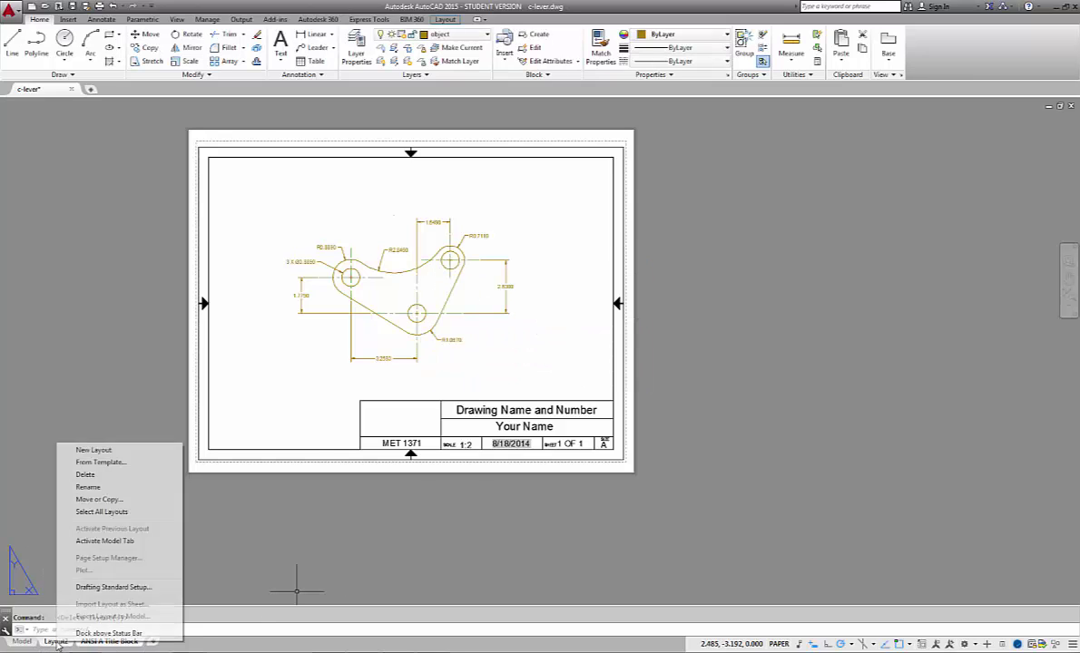
click(102, 475)
click(557, 373)
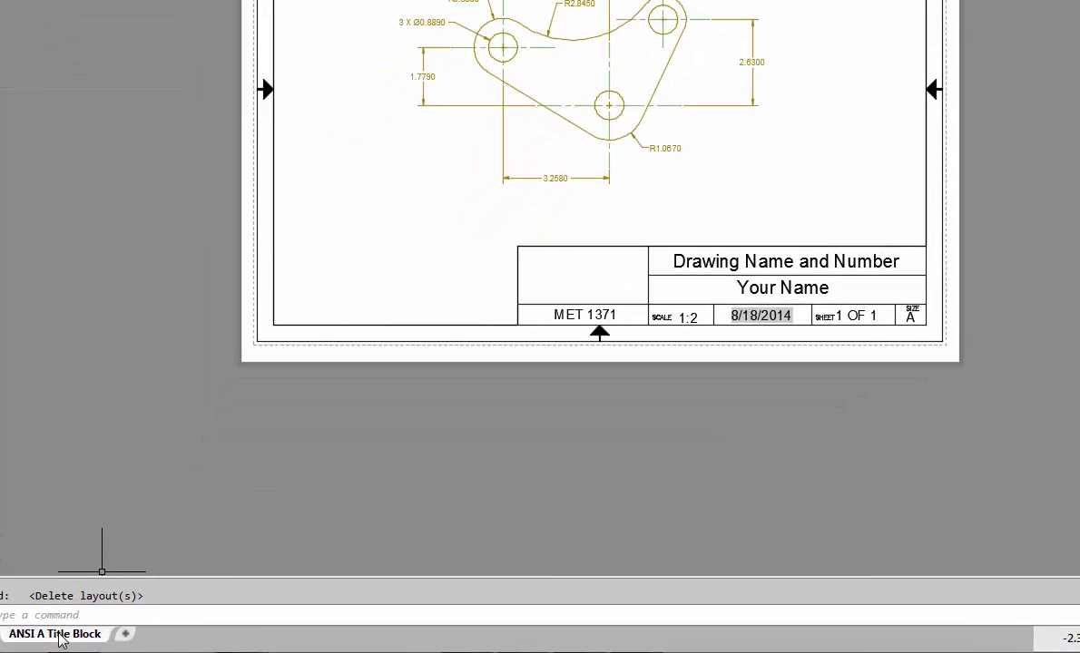
Step: Show the Print submenu from the application menu
right_click(60, 640)
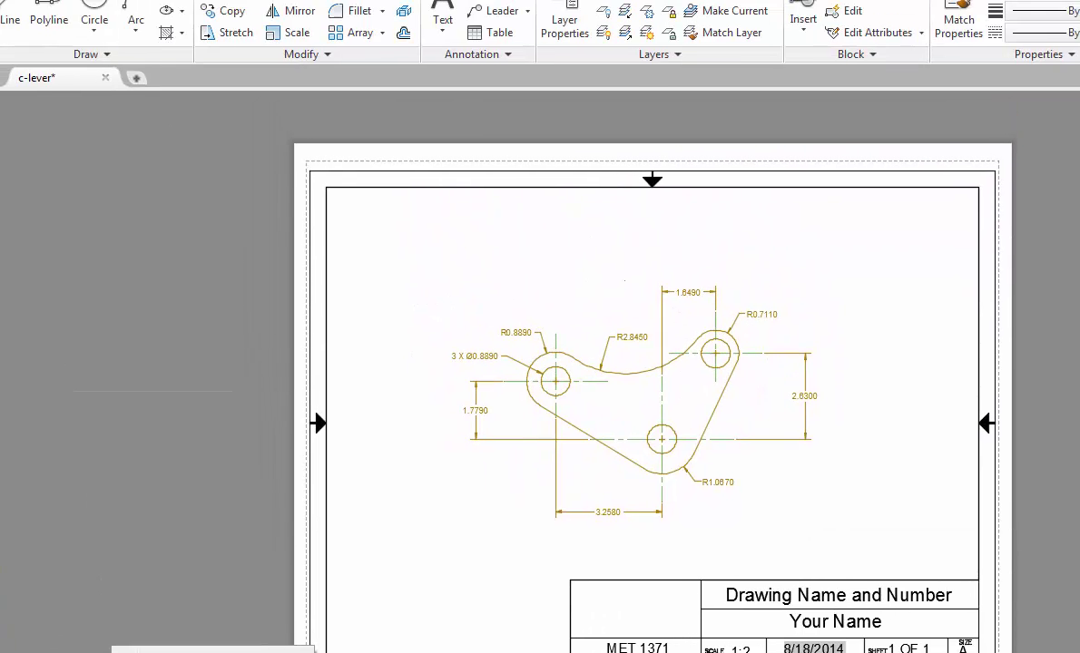
click(18, 15)
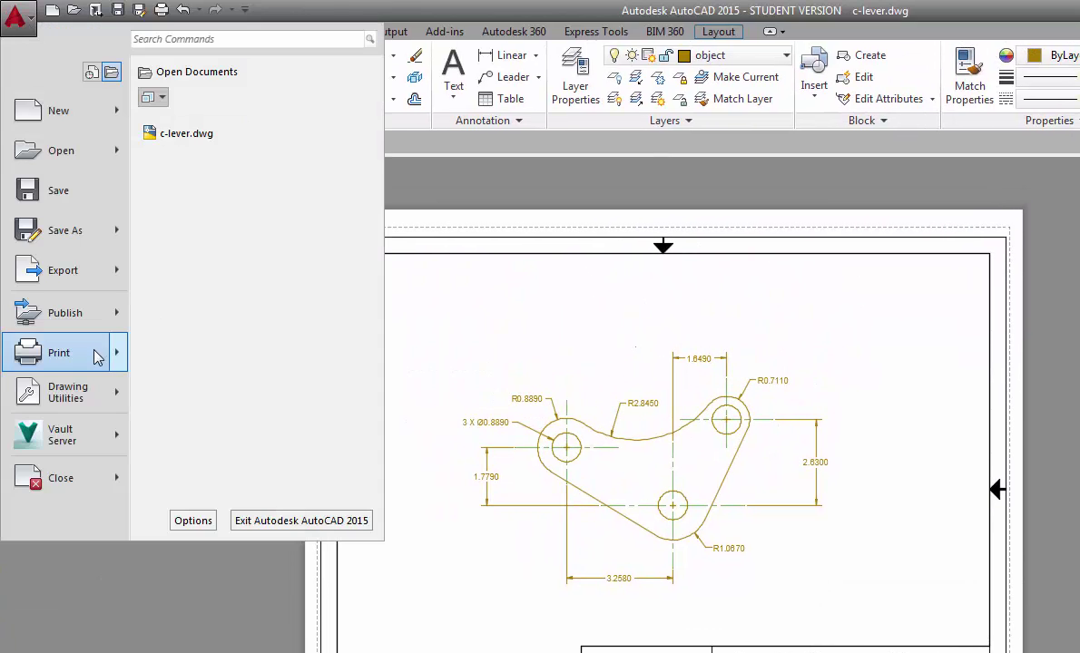
mouse_move(65, 354)
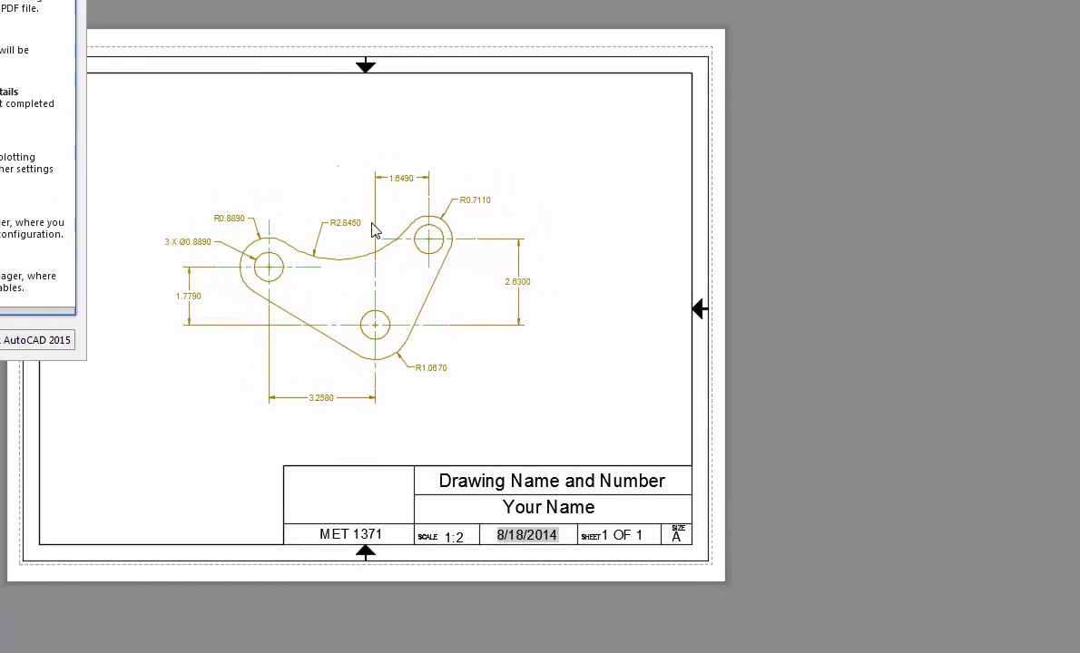
Step: Plot the layout to DWG To PDF.pc3 at 1:1, keeping the Layout plot area
key(ctrl+p)
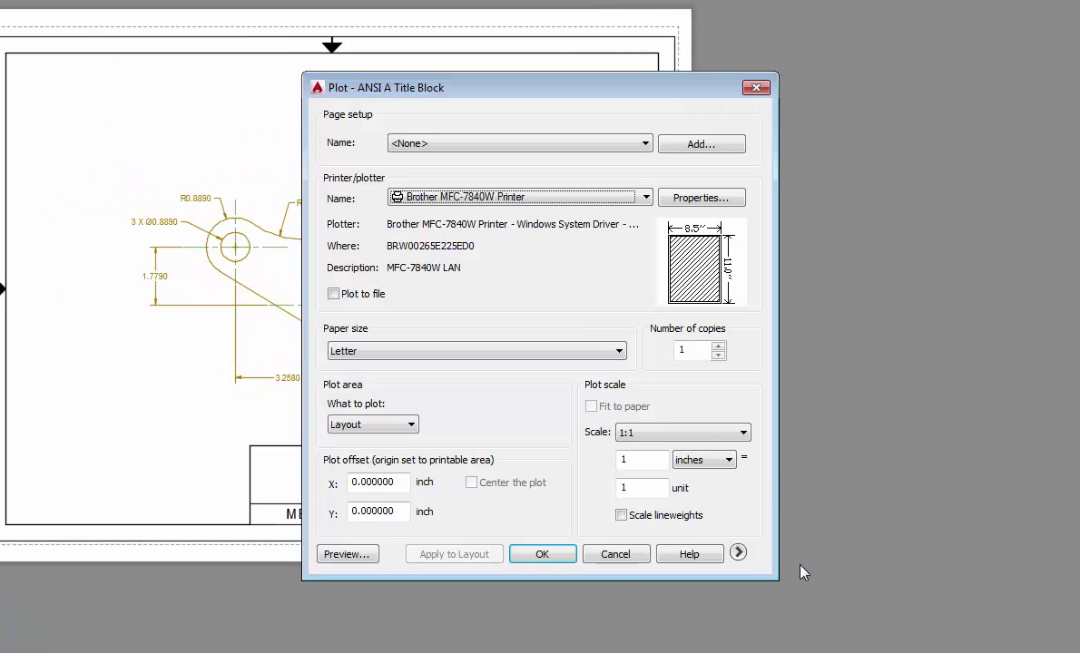
click(555, 201)
scroll(598, 265, up, 3)
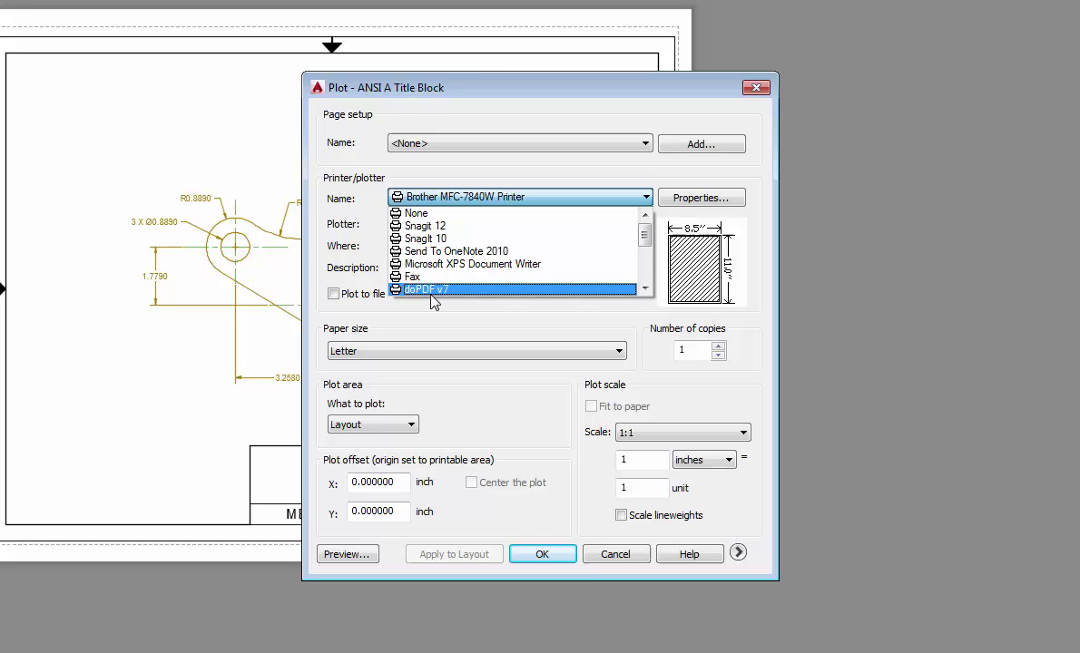
scroll(523, 277, down, 3)
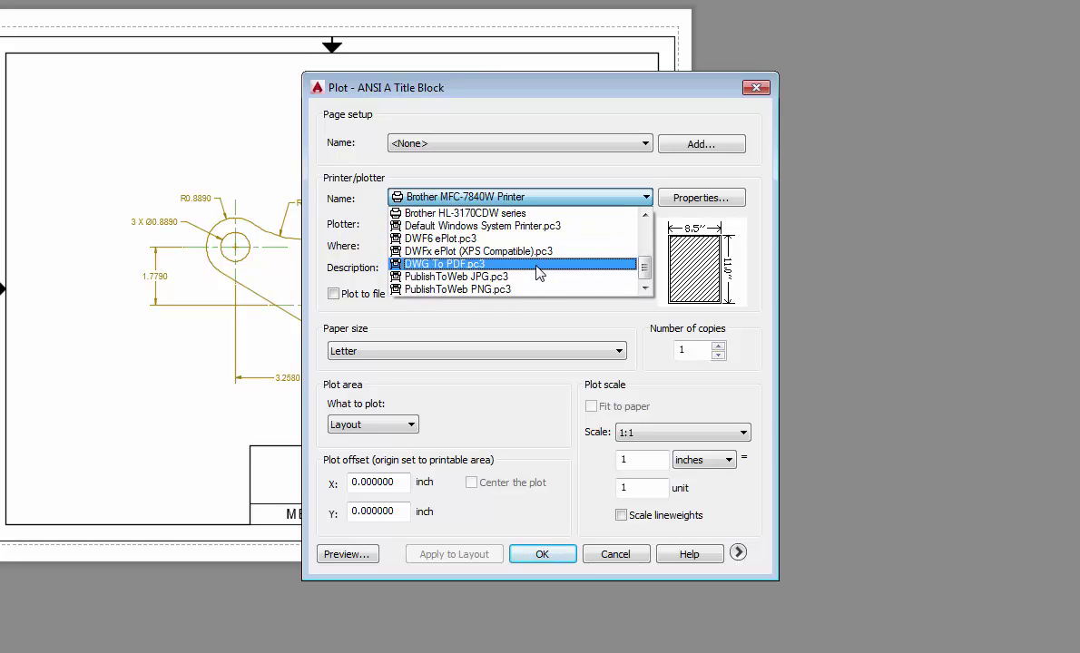
click(457, 272)
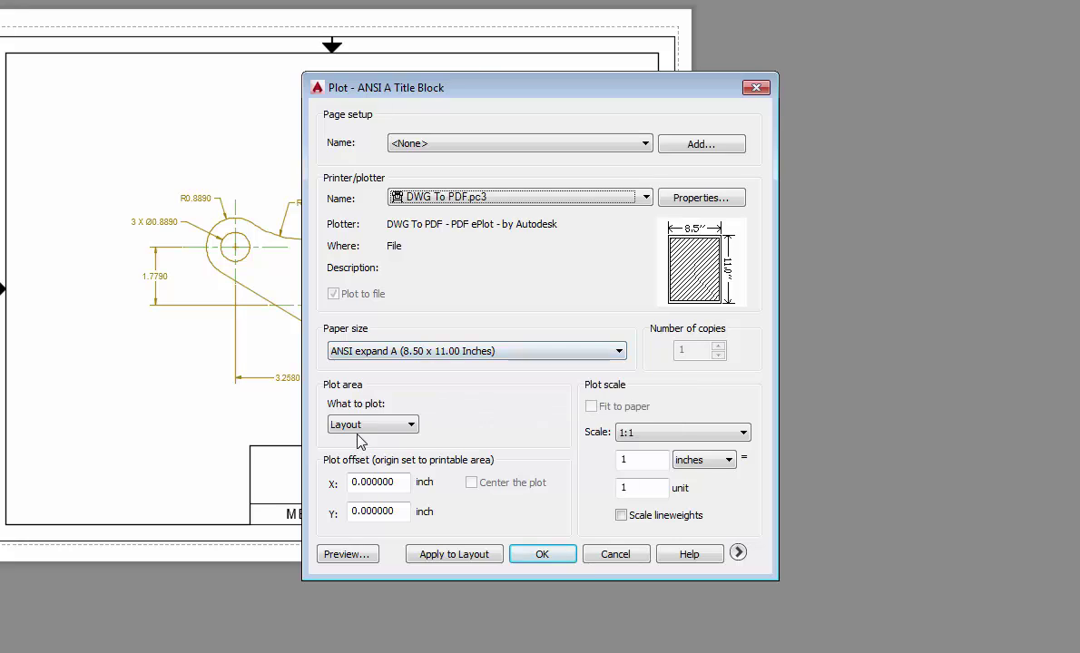
click(372, 491)
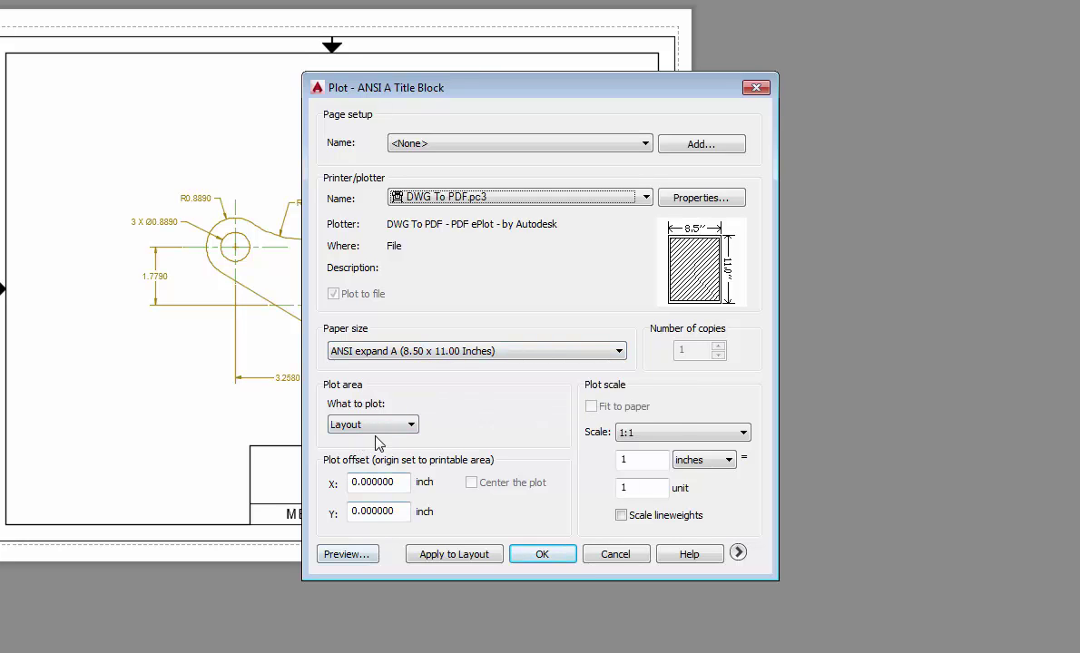
click(544, 556)
Step: Save the plot file as c-lever-ANSI A Title Block.pdf
click(542, 555)
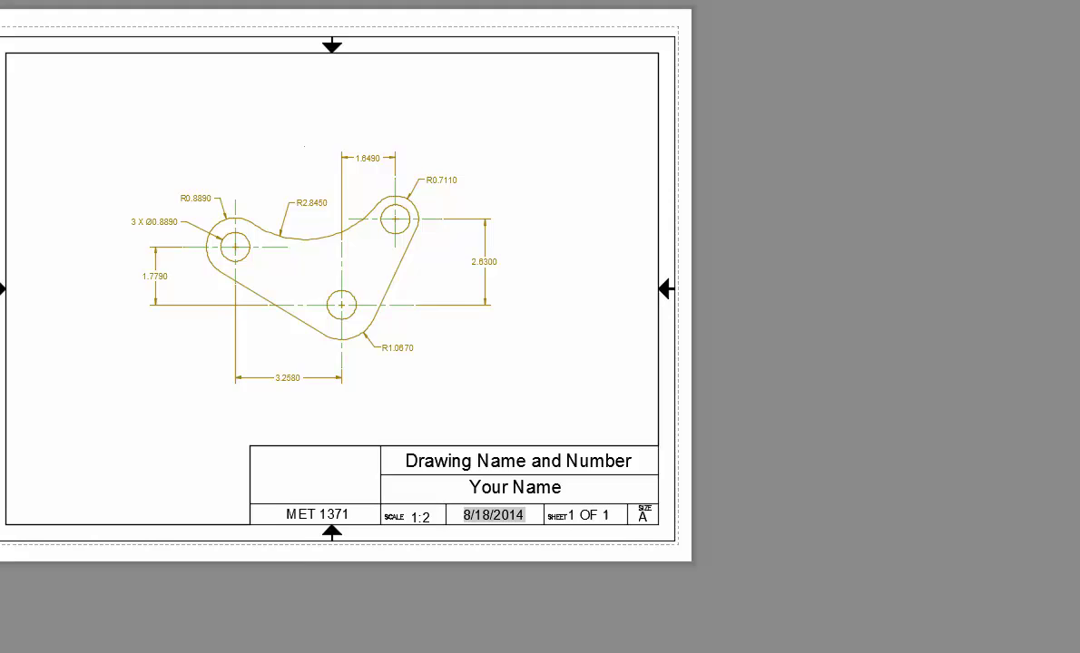
Step: Set the ANSI A Title Block page setup's printer to DWG To PDF.pc3 in the Page Setup Manager
right_click(28, 437)
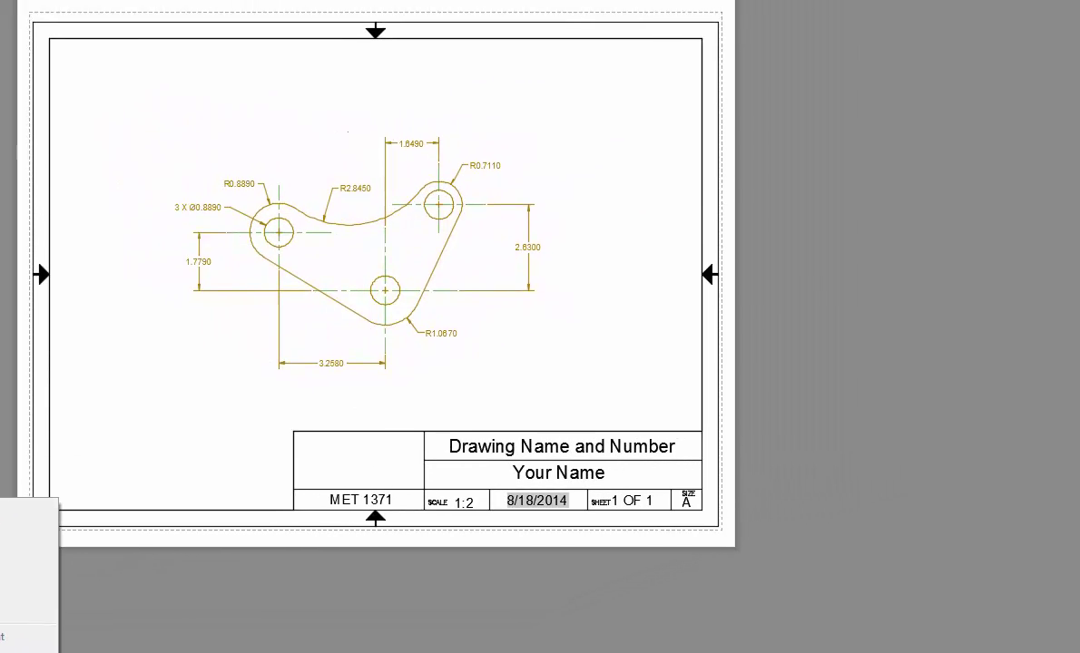
click(9, 635)
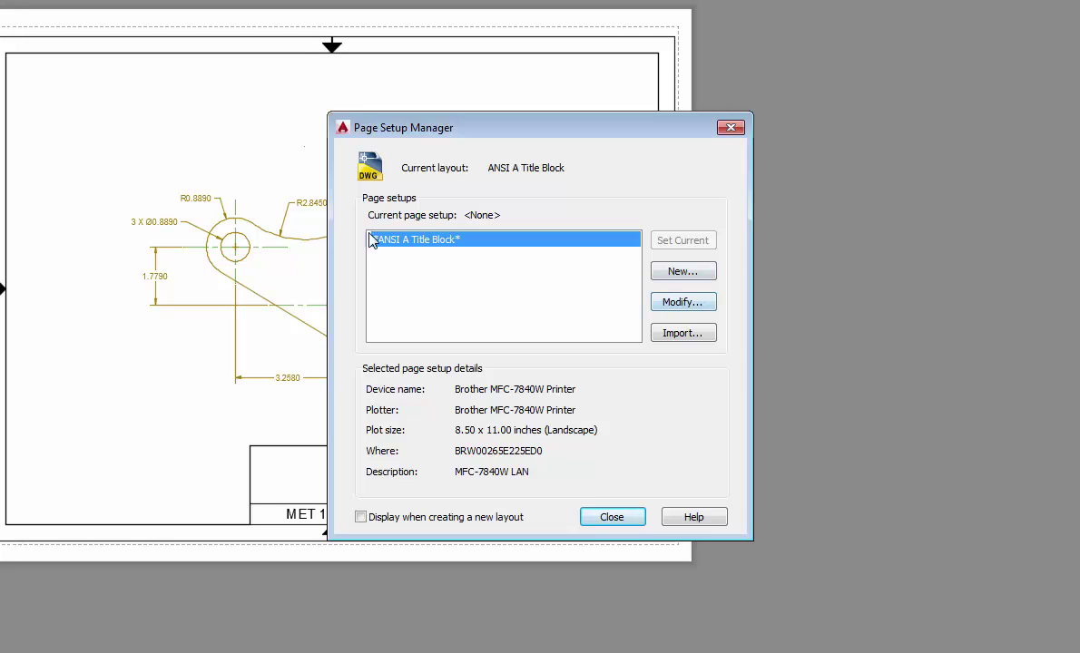
click(683, 303)
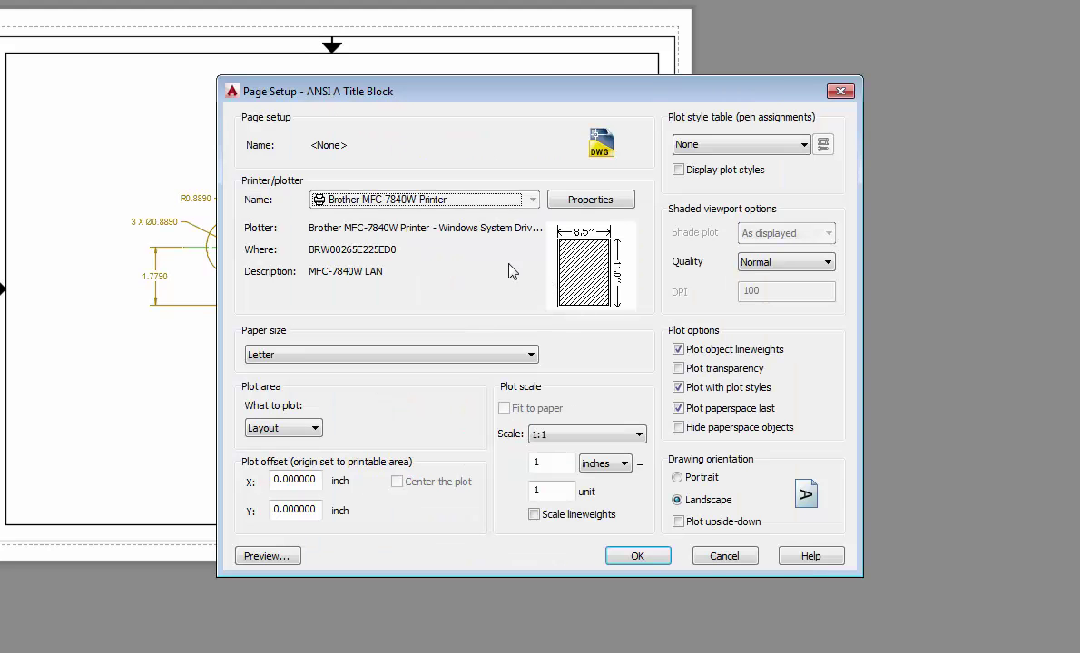
click(420, 204)
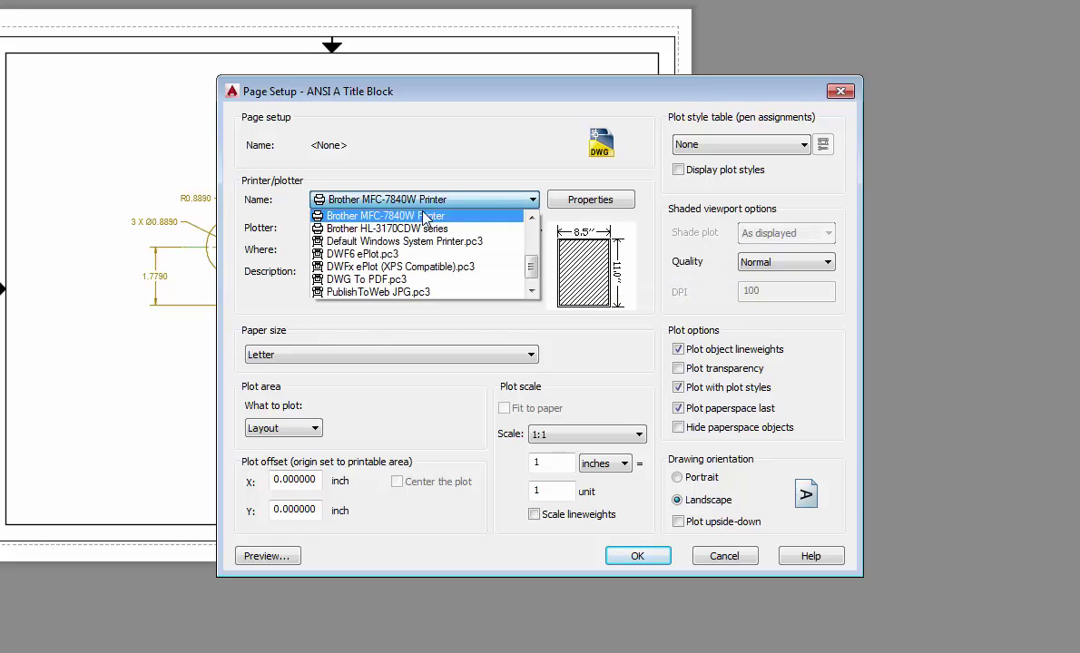
click(404, 282)
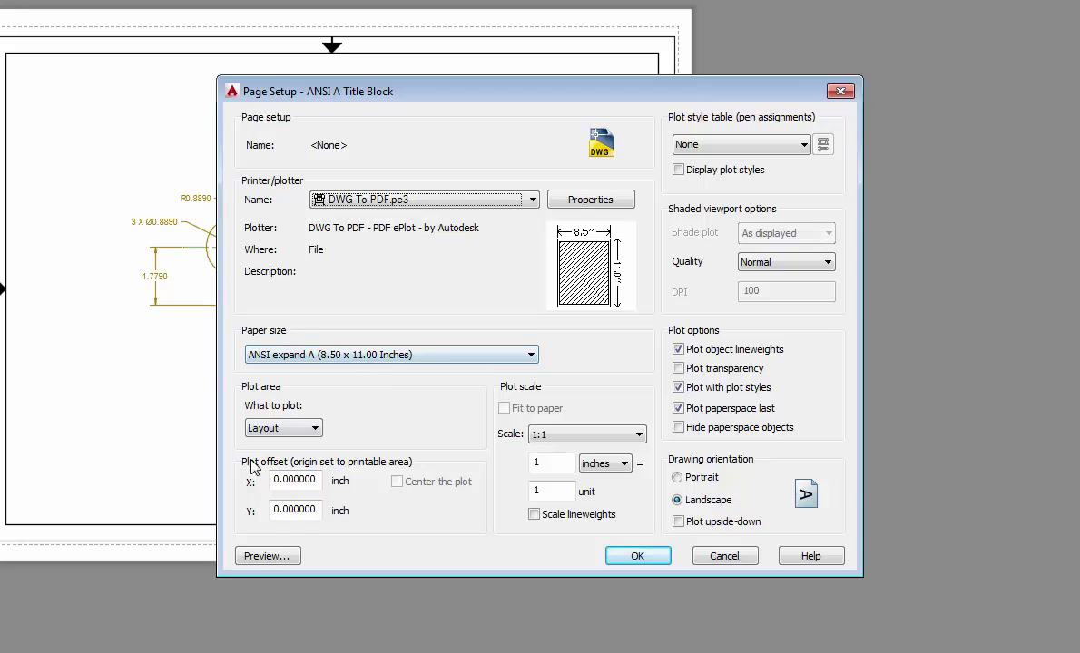
click(637, 557)
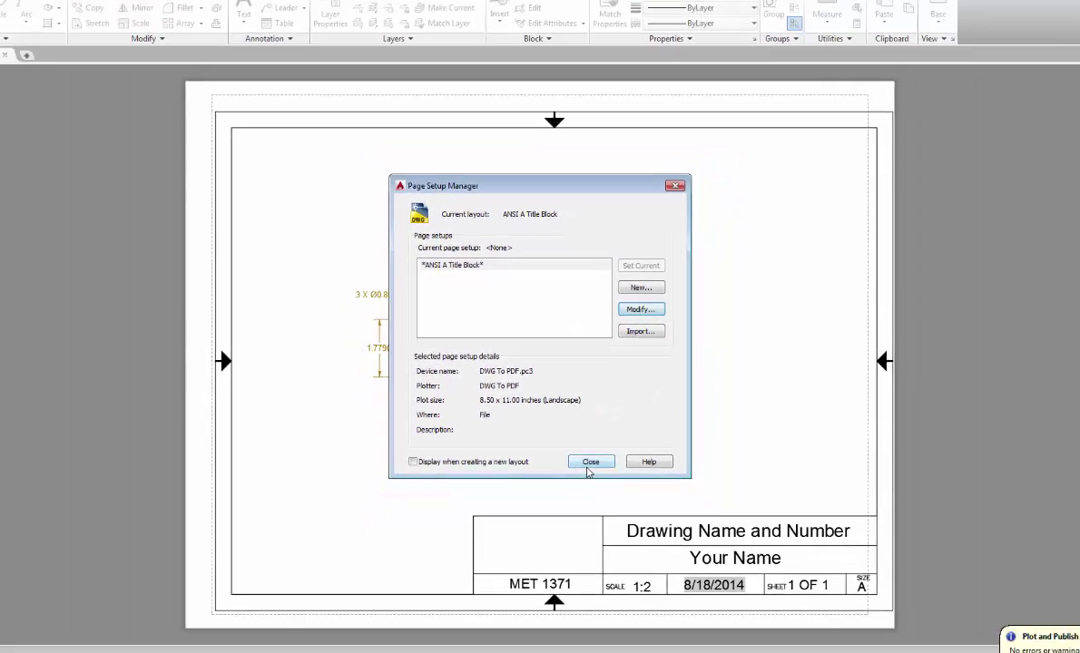
click(612, 517)
Step: Stretch the border's left edge rightward, crossing-selecting it and using its corner as base point
scroll(659, 413, down, 2)
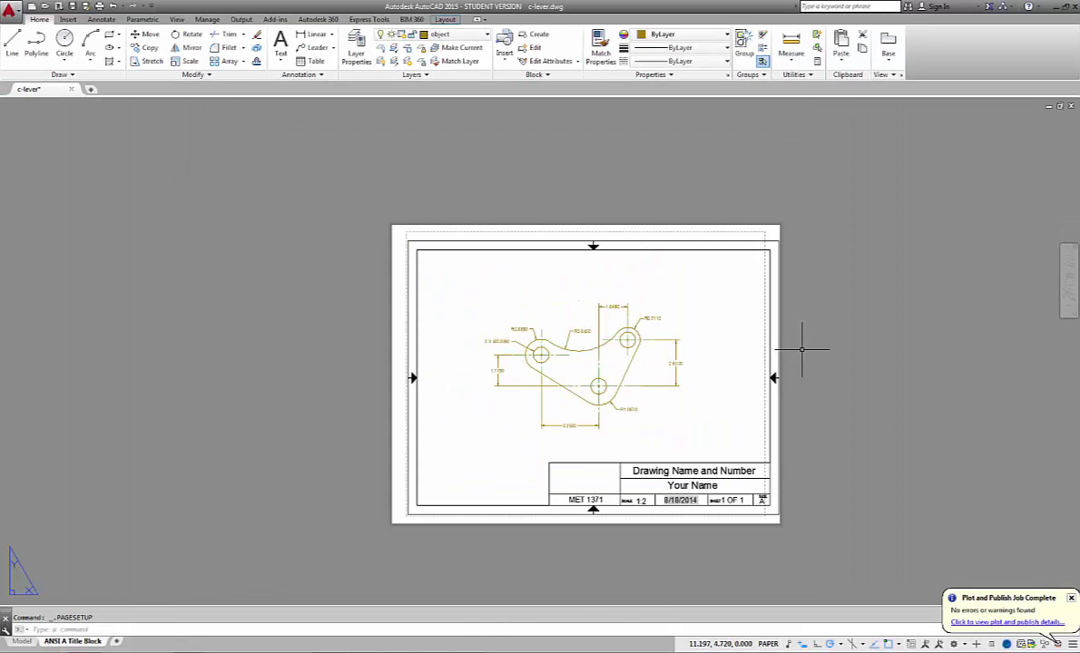
scroll(753, 326, up, 2)
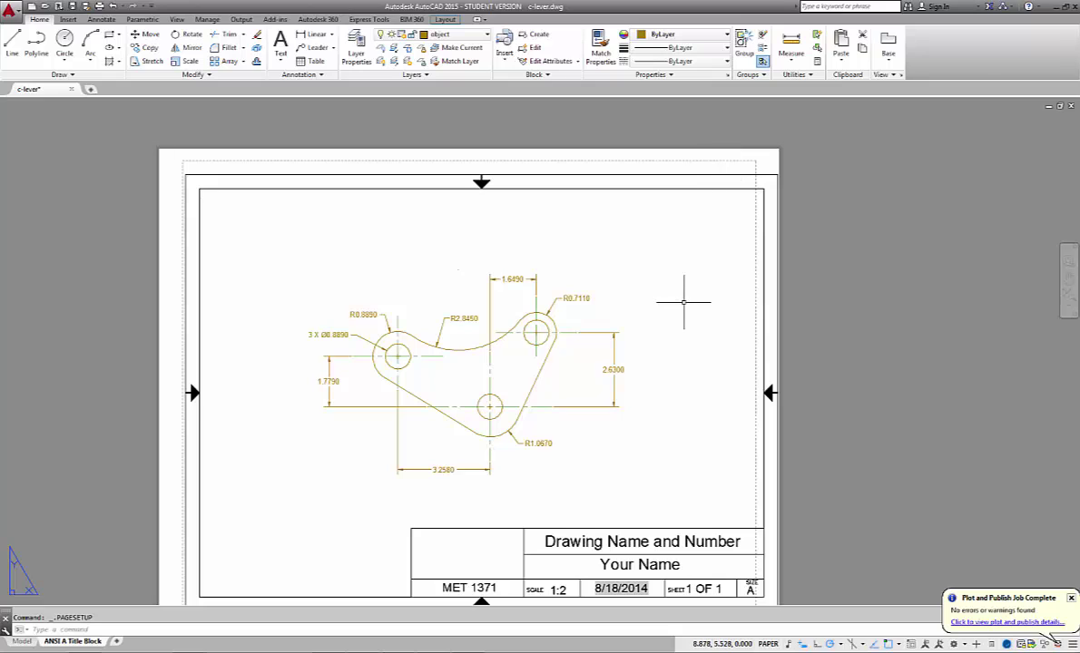
scroll(317, 218, down, 1)
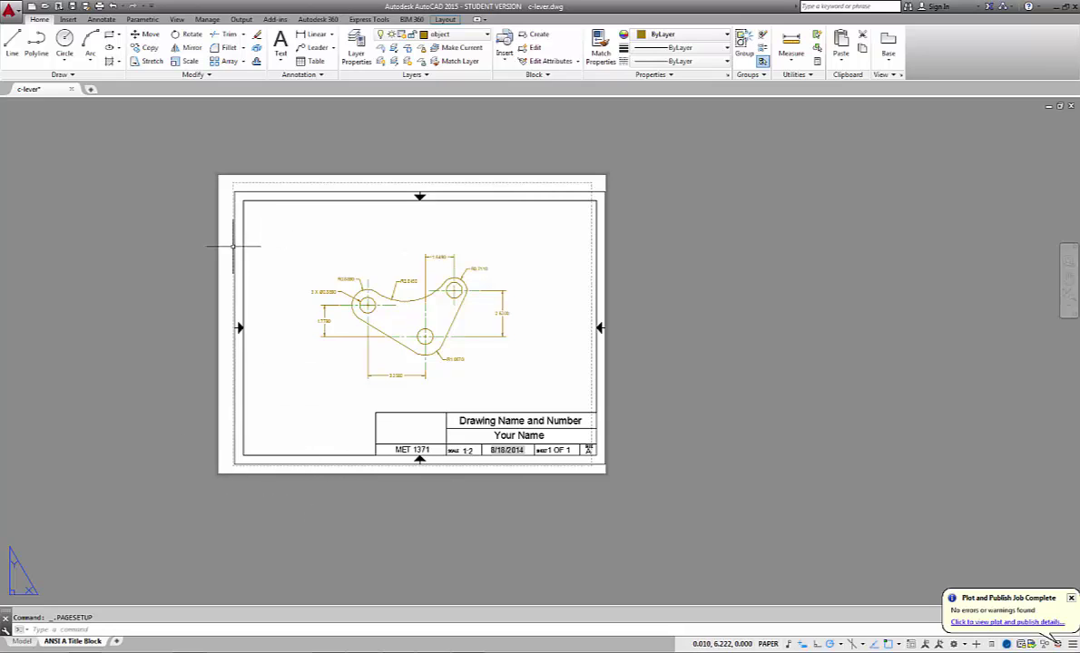
click(151, 62)
click(348, 151)
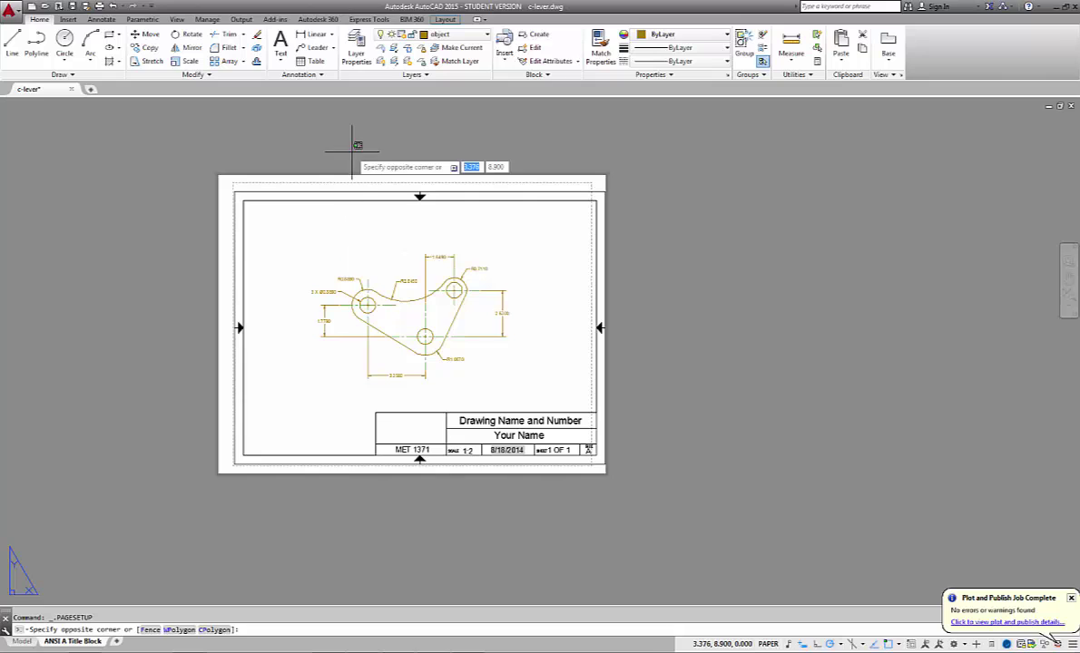
click(151, 61)
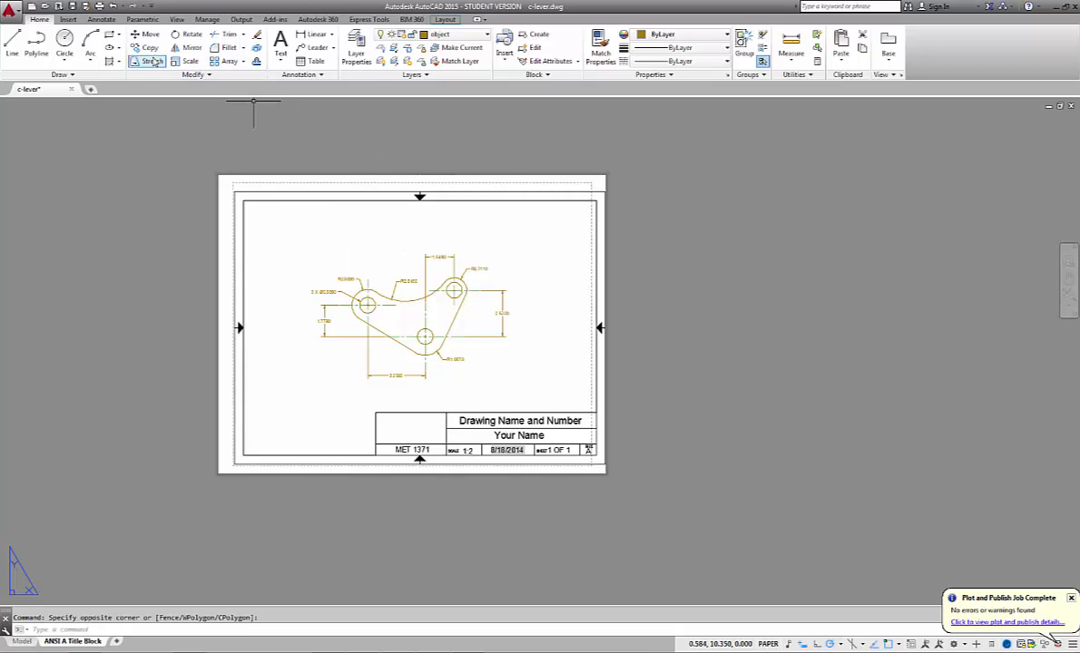
click(318, 140)
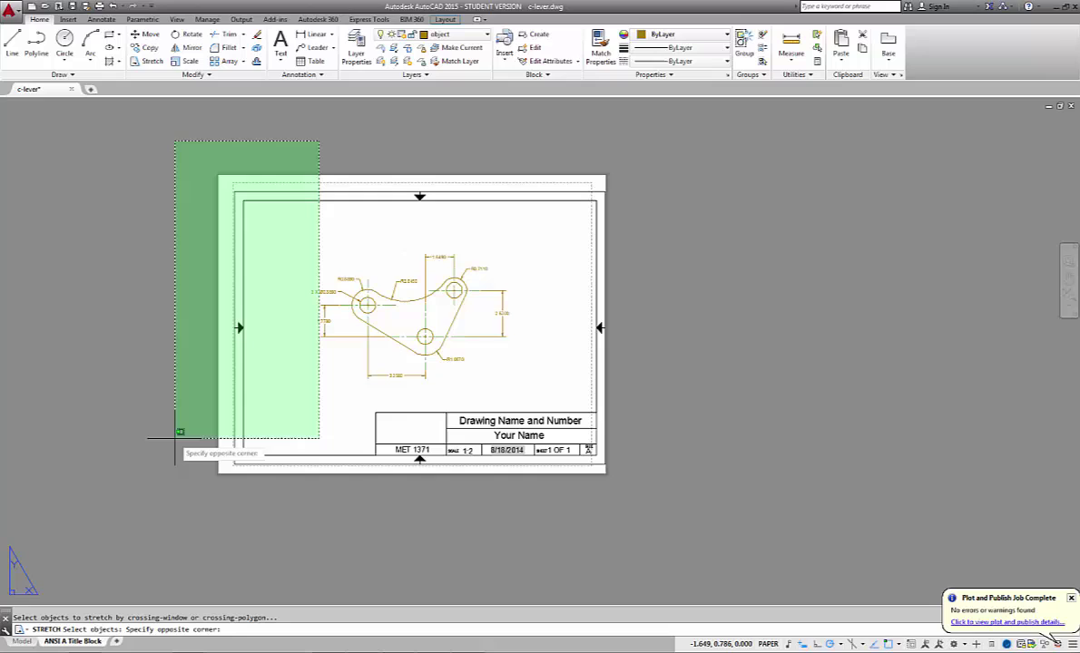
click(186, 496)
key(Return)
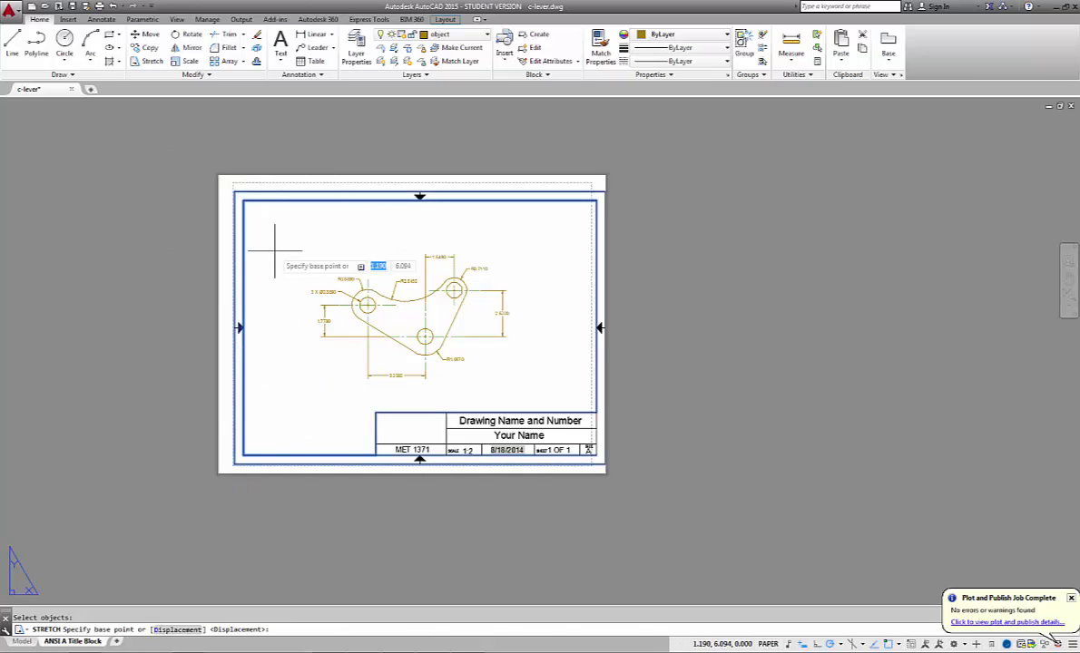
click(234, 191)
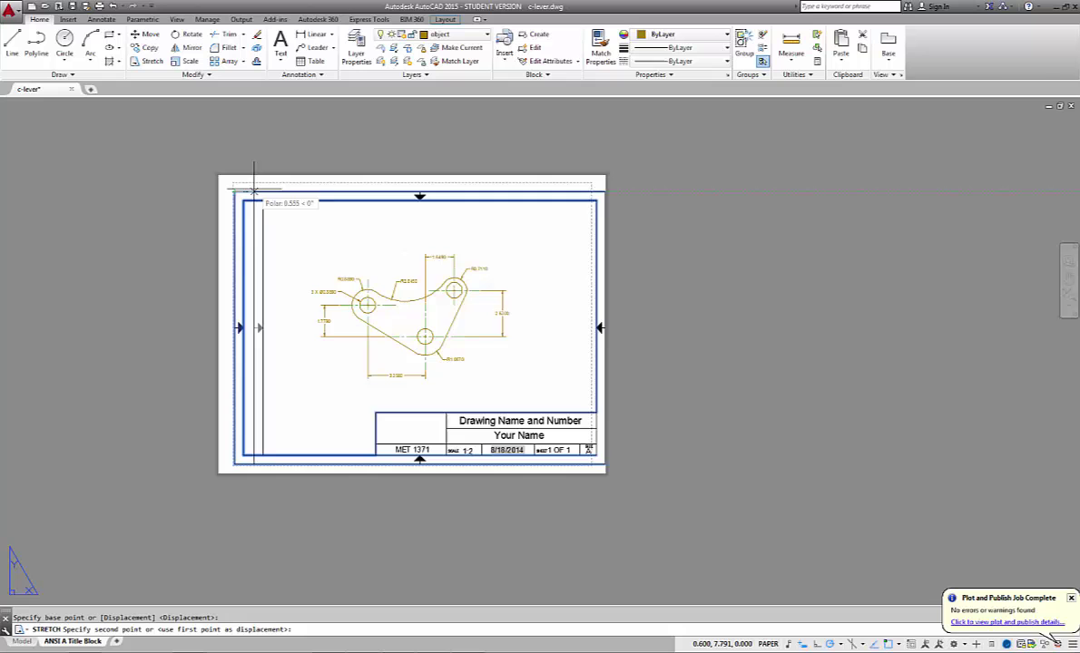
click(254, 189)
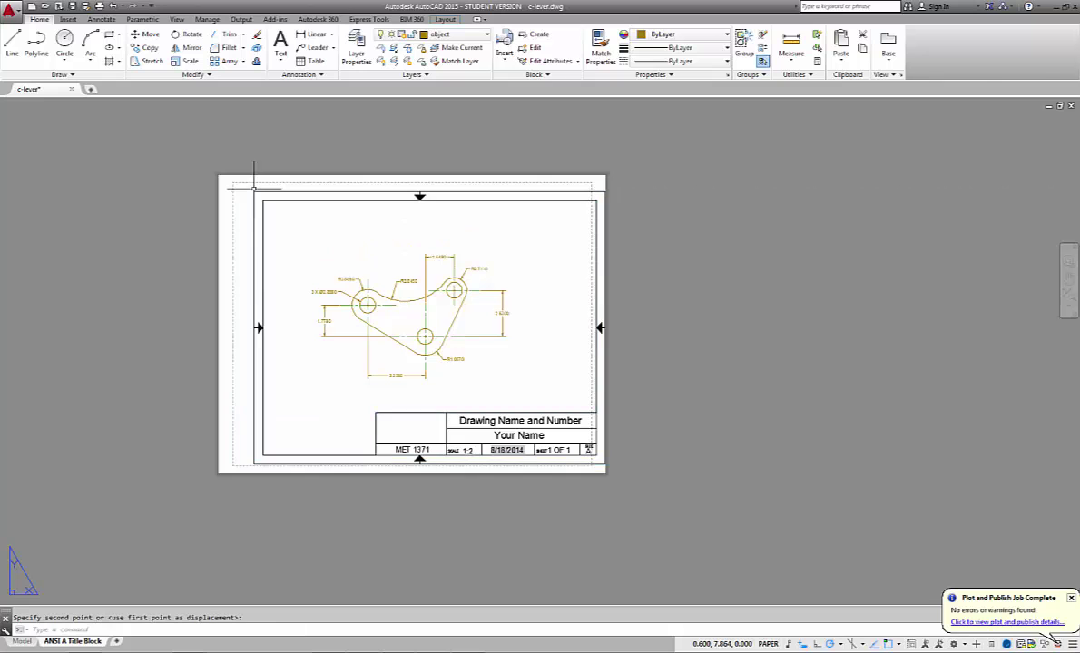
Step: Move the border and title block left from their lower-left corner, then switch to Adobe Reader
click(146, 33)
click(650, 153)
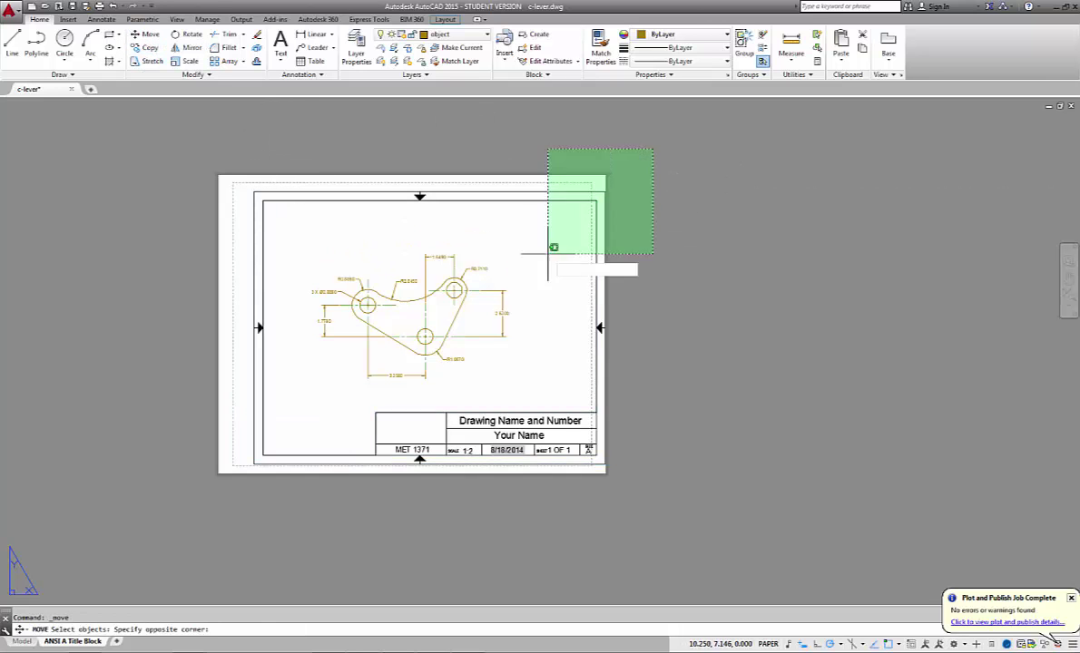
click(209, 483)
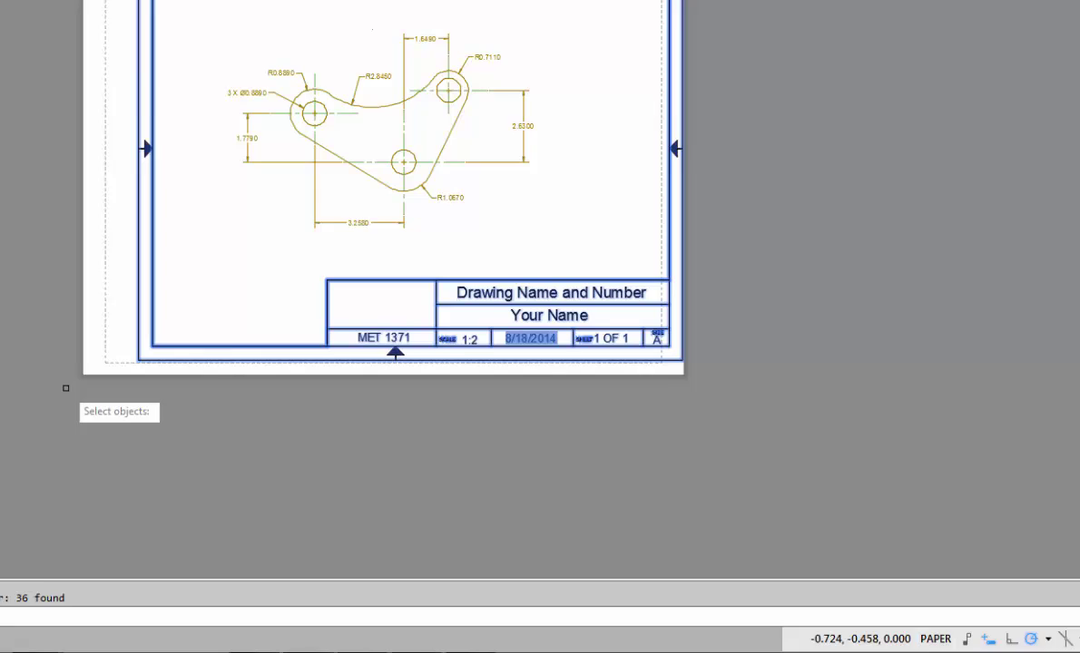
key(Return)
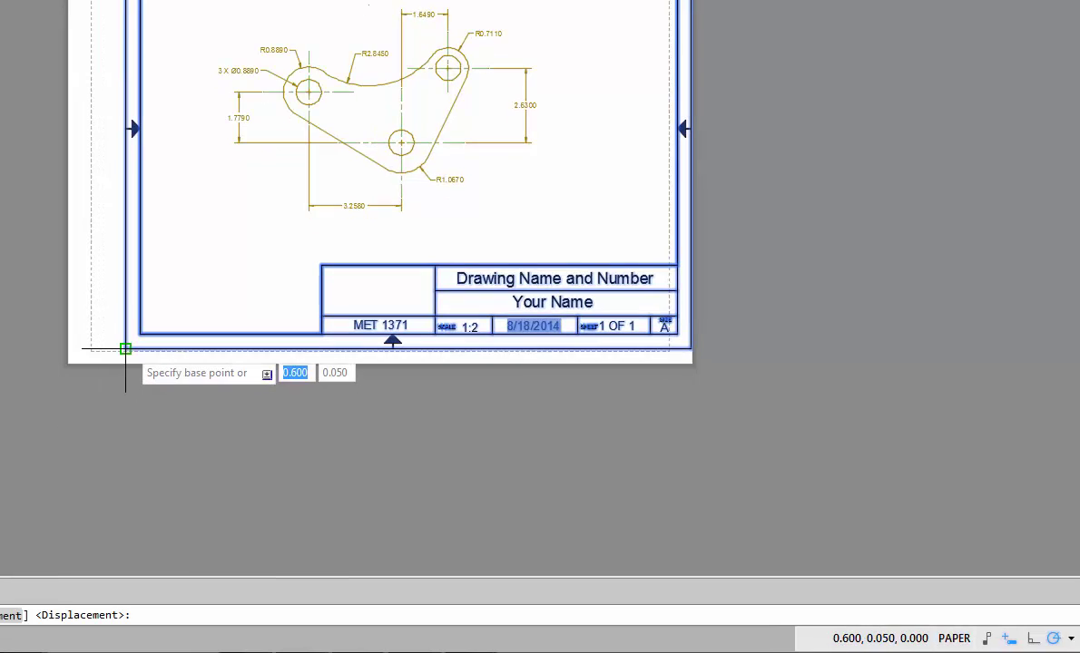
click(138, 360)
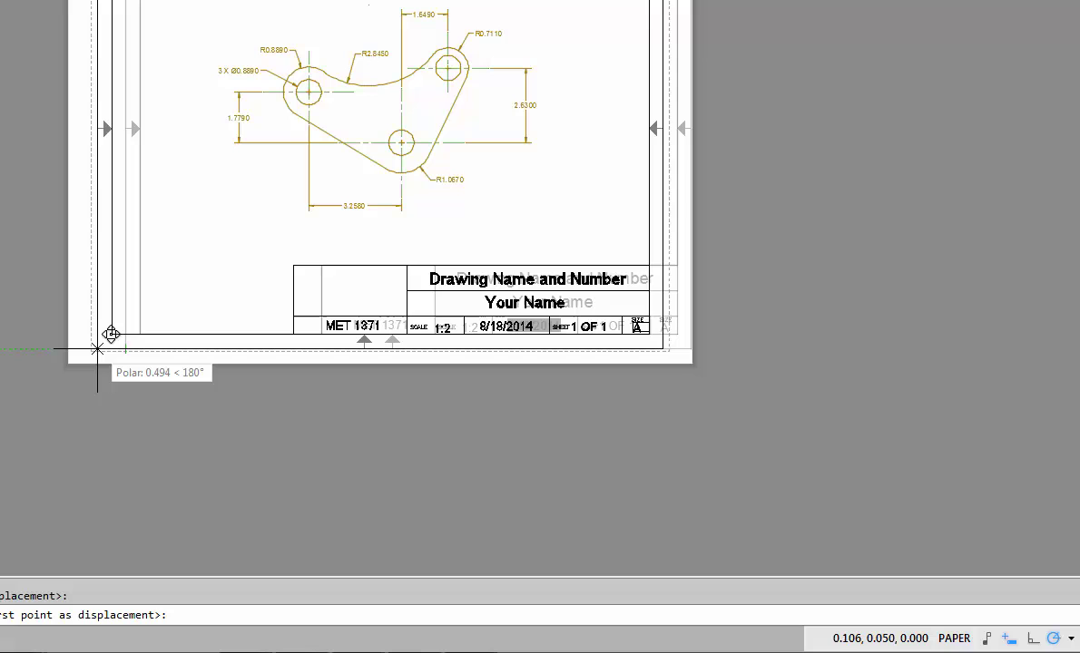
click(73, 348)
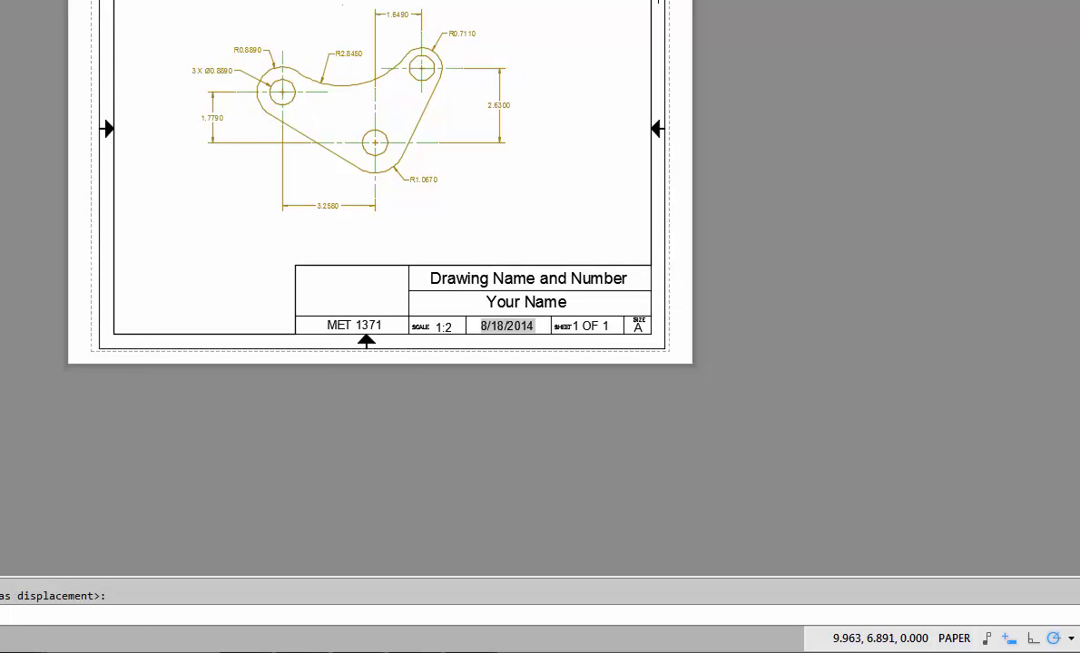
scroll(653, 9, up, 4)
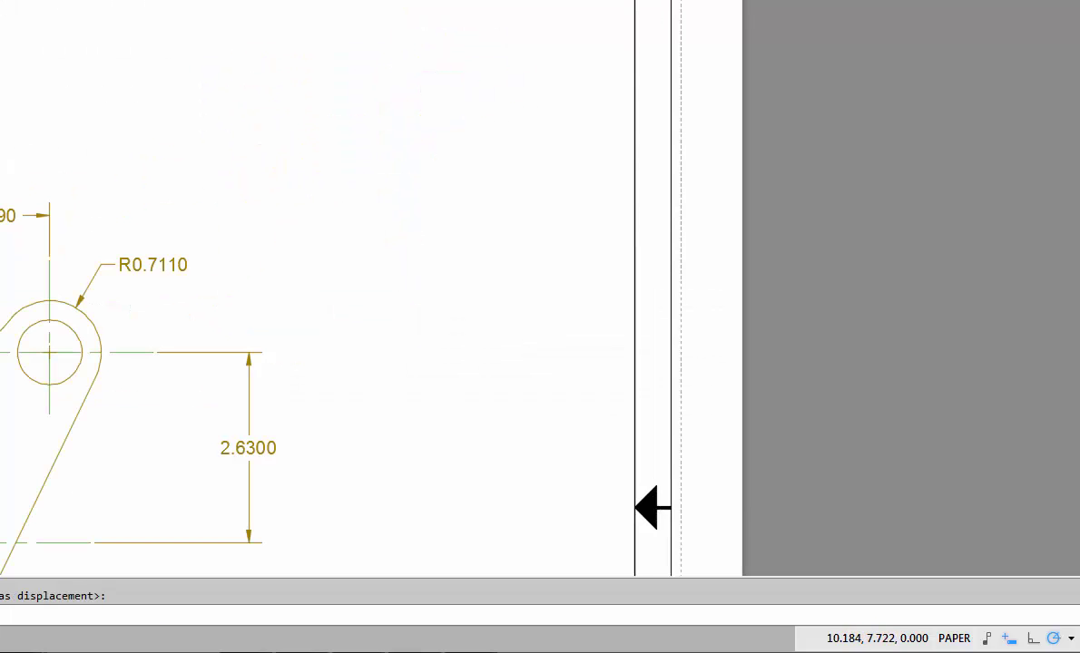
scroll(656, 7, down, 4)
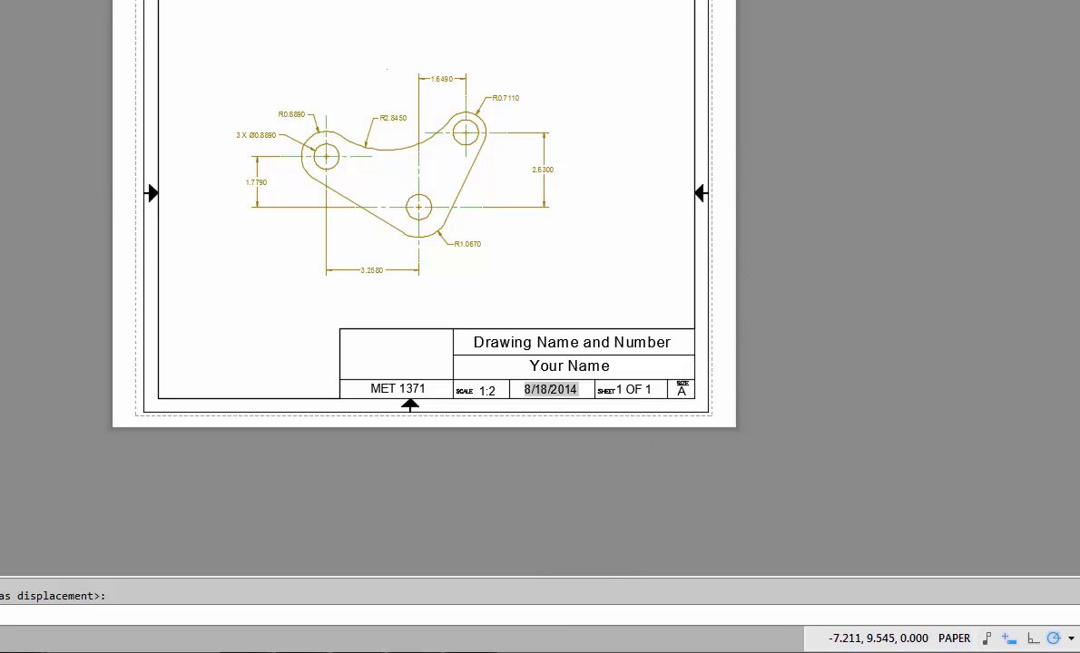
key(alt+Tab)
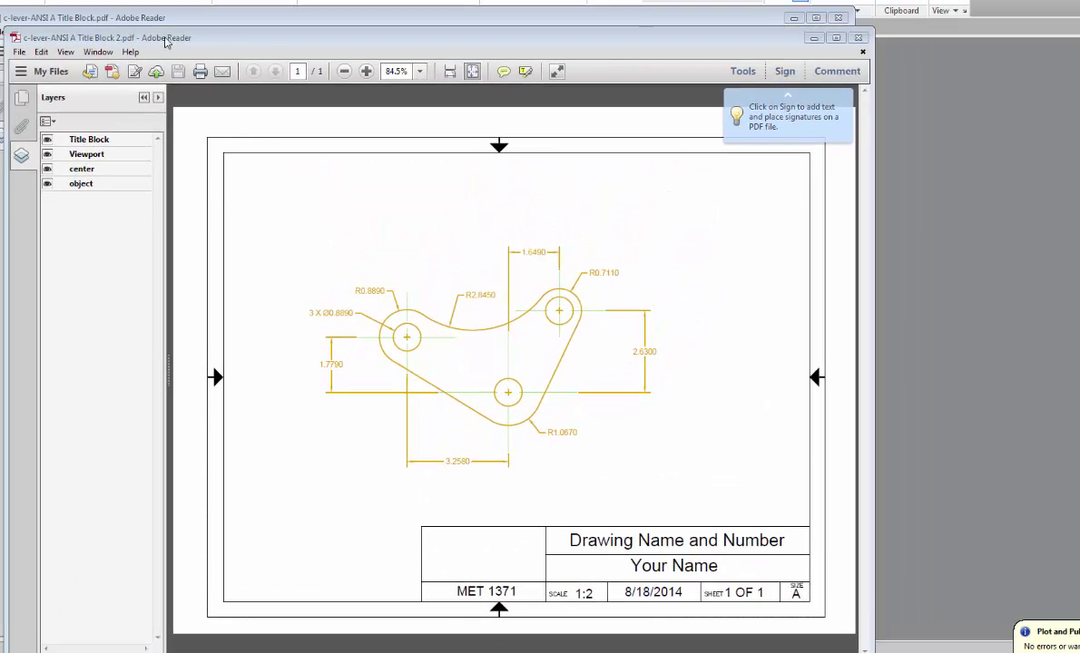
Step: Narrow and reposition c-lever-ANSI A Title Block.pdf and Title Block 2.pdf windows side by side
drag(219, 41, 320, 33)
drag(105, 193, 263, 193)
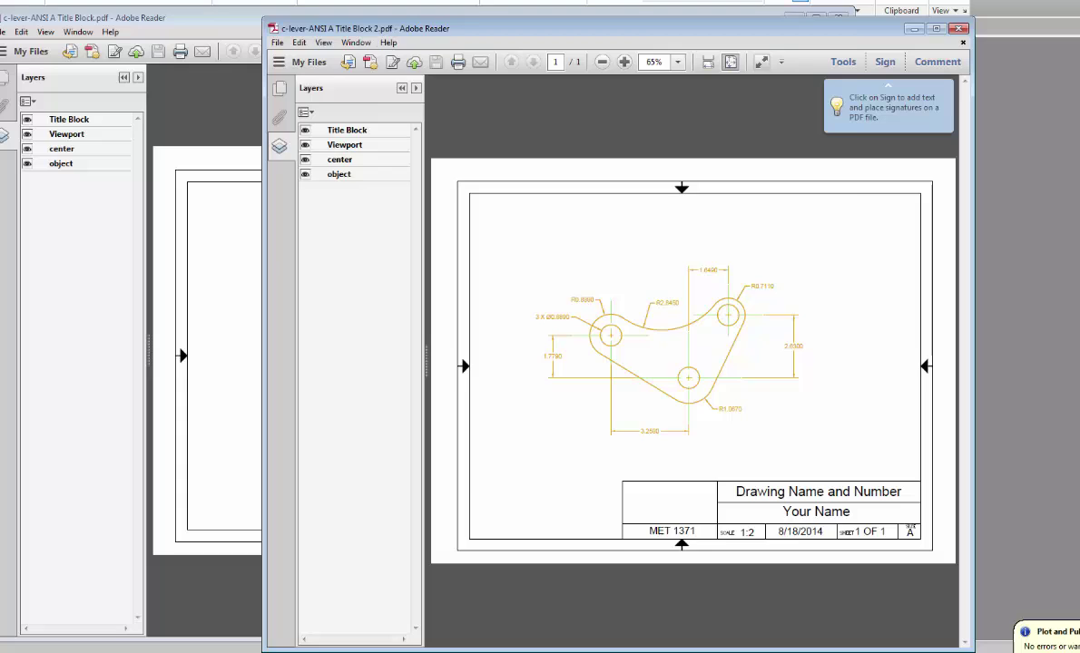
drag(1, 187, 142, 188)
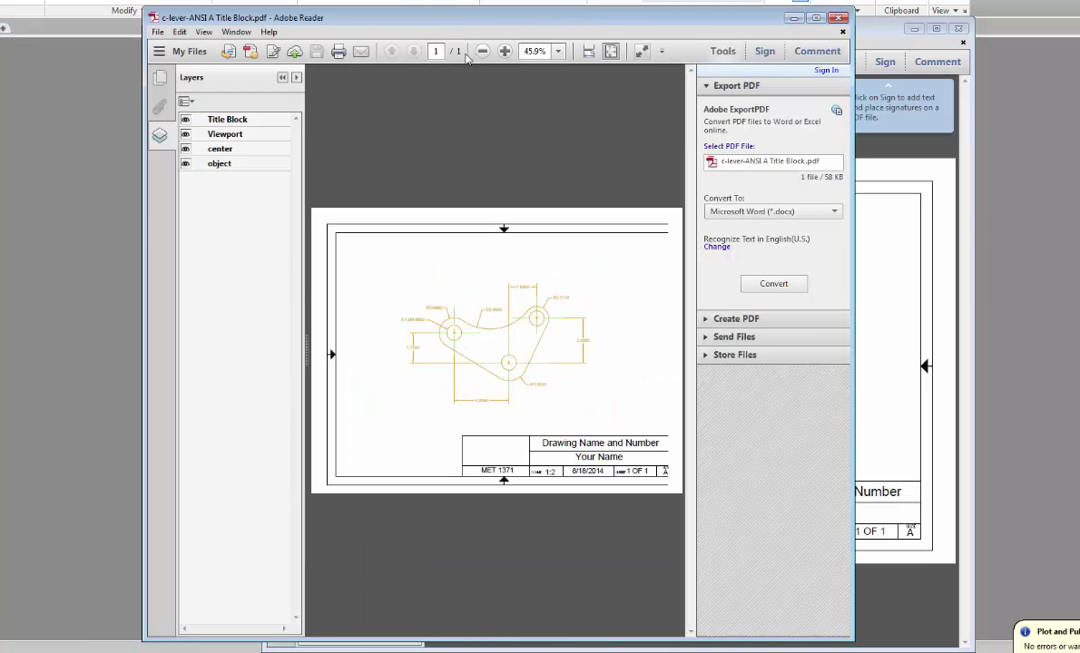
drag(497, 27, 100, 29)
drag(554, 27, 631, 24)
drag(343, 189, 501, 180)
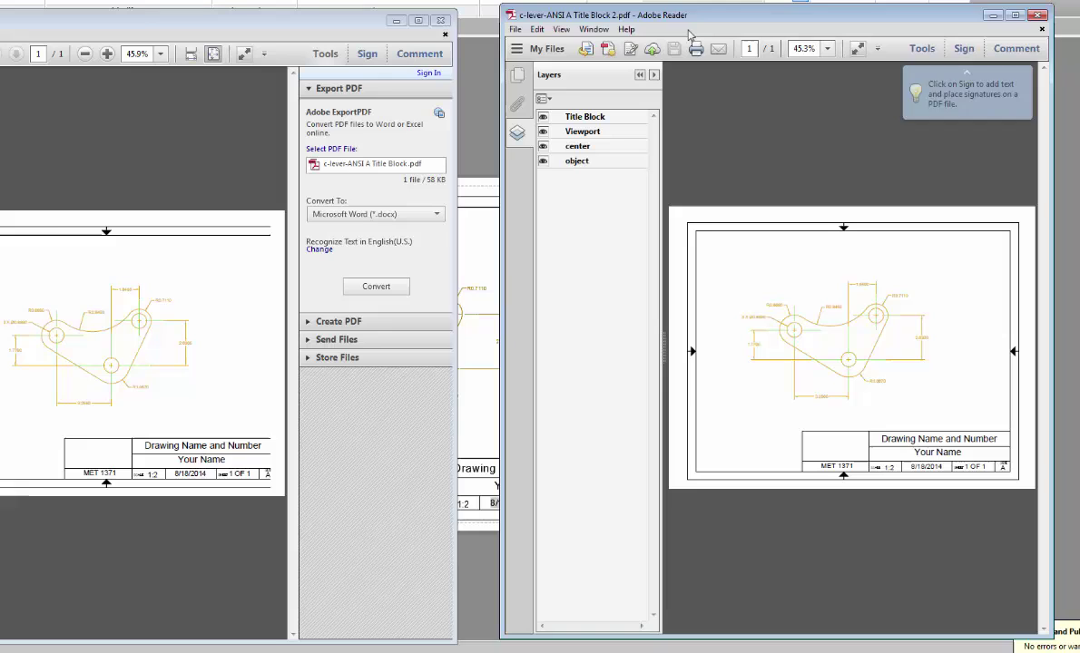
drag(691, 20, 479, 18)
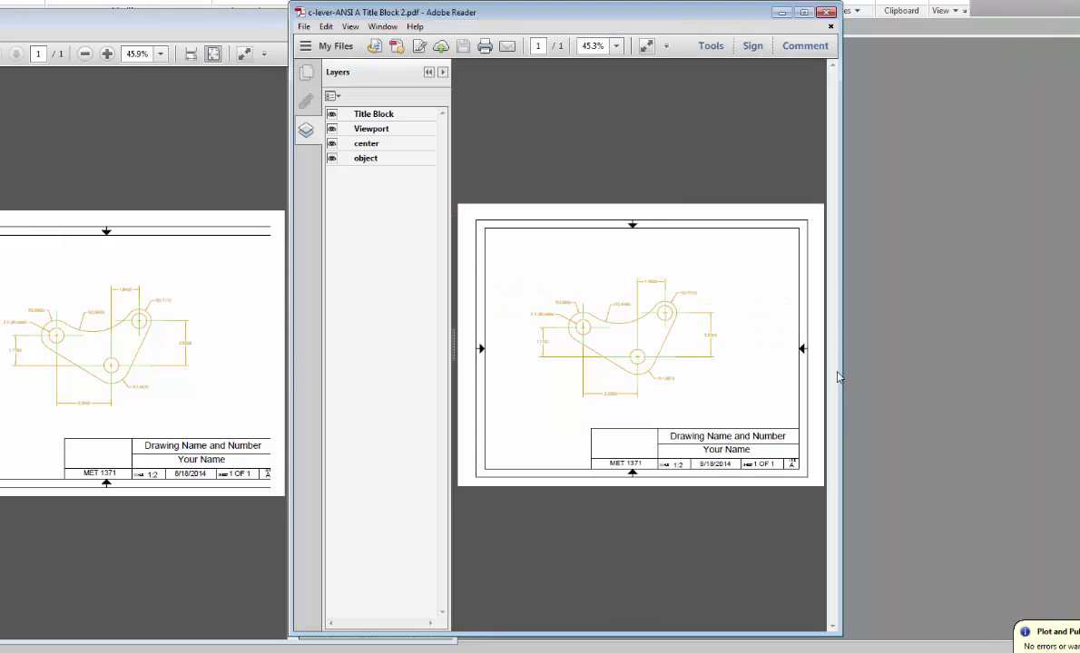